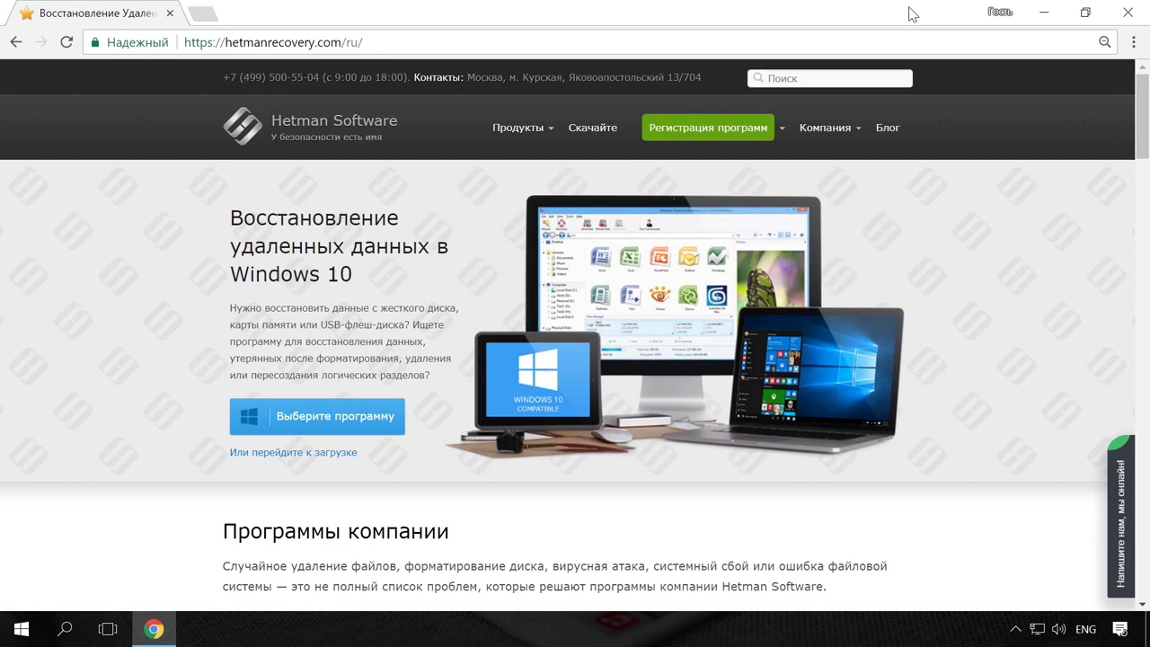
# Step: Open the Partition Recovery product page on the Hetman Software site and look over its description
pyautogui.moveTo(546, 134)
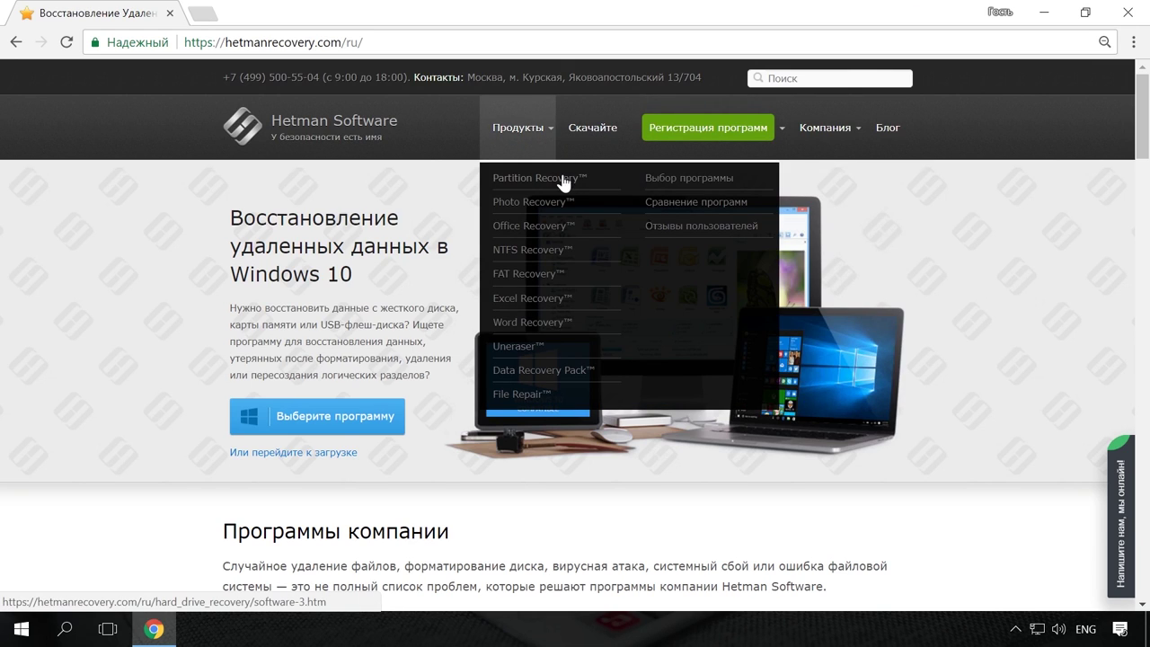
pyautogui.click(562, 182)
pyautogui.scroll(-1, 569, 205)
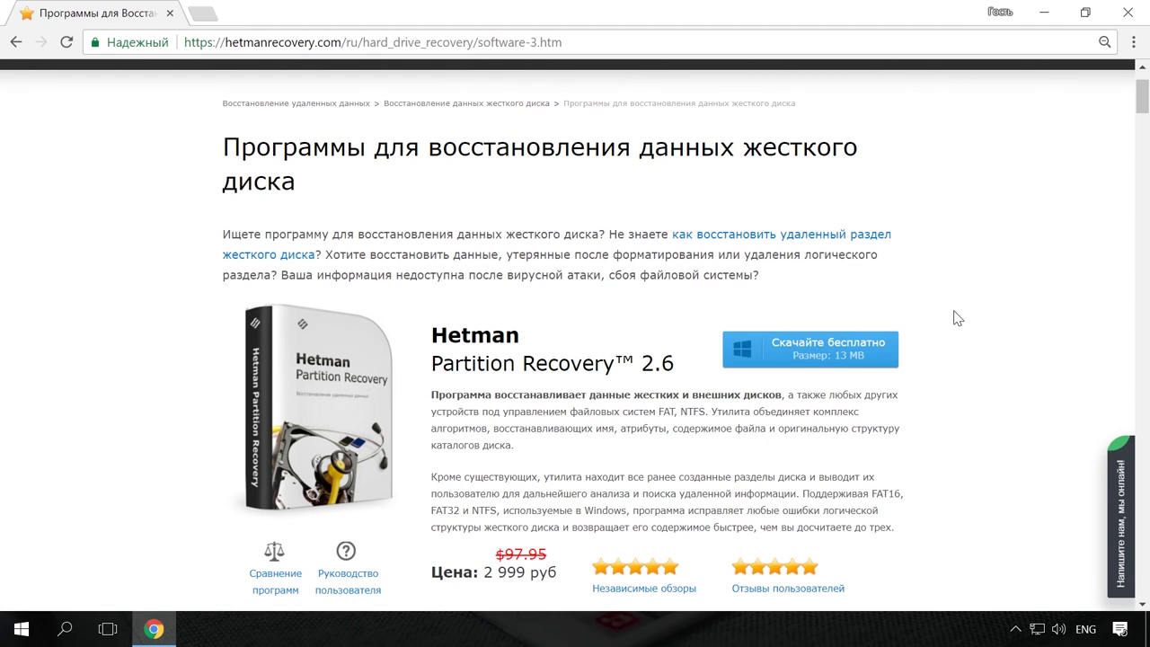
pyautogui.scroll(1, 957, 318)
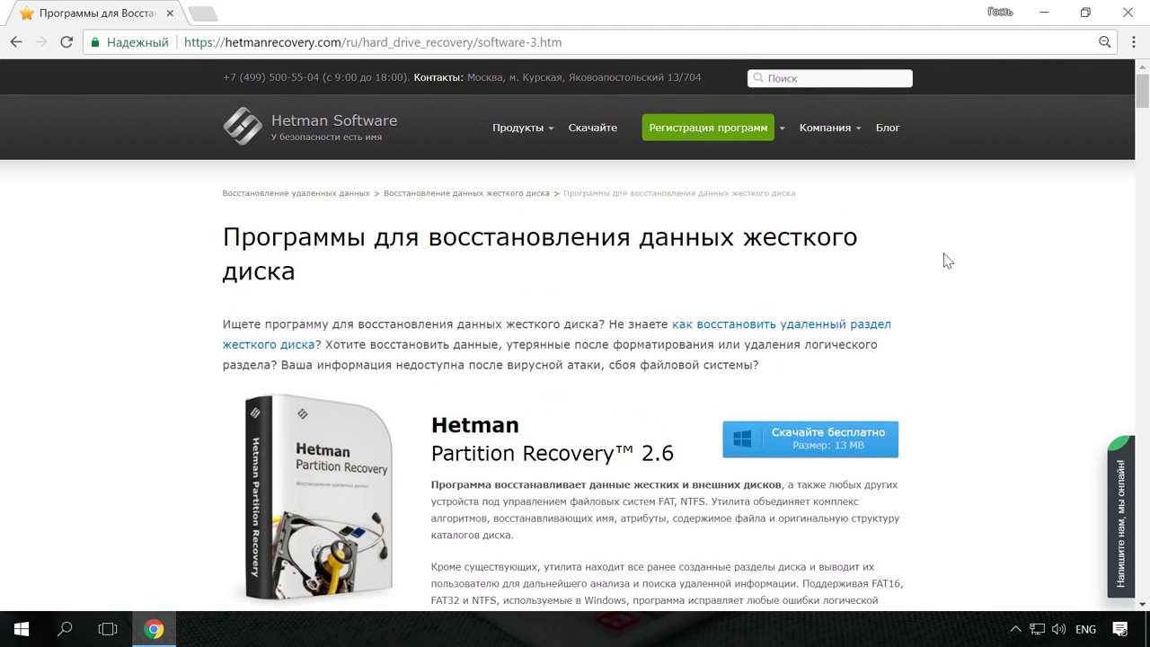
# Step: Browse the company blog and view the article "Как быстро найти файлы на компьютере с Windows"
pyautogui.click(889, 128)
pyautogui.scroll(-10, 987, 215)
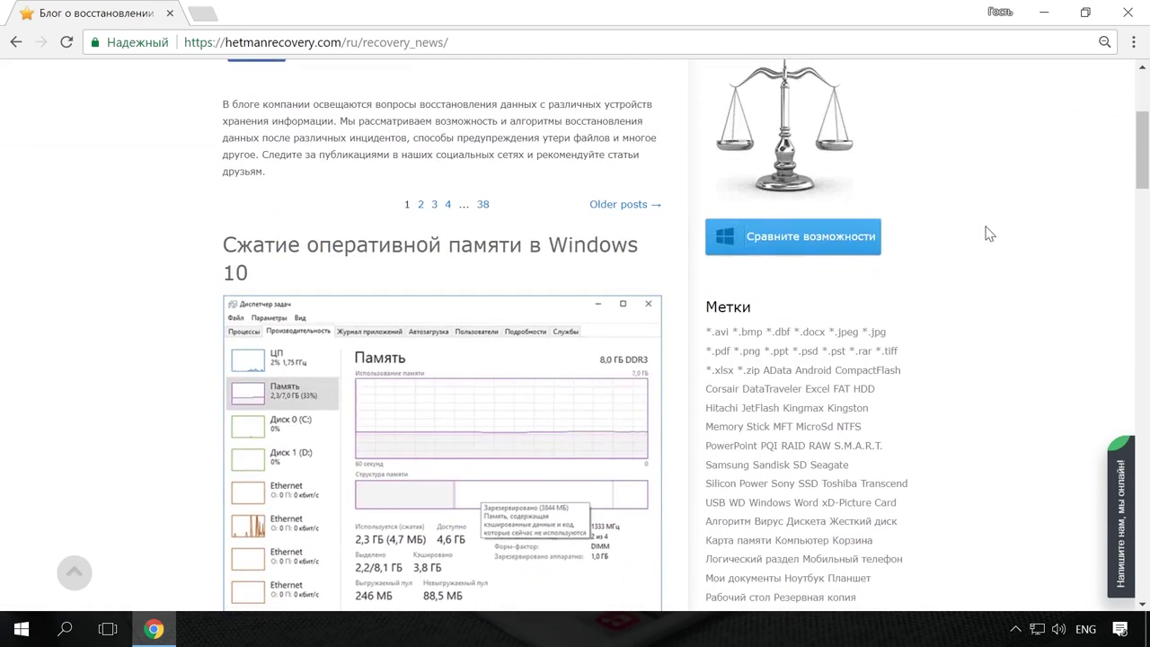
pyautogui.scroll(-5, 986, 241)
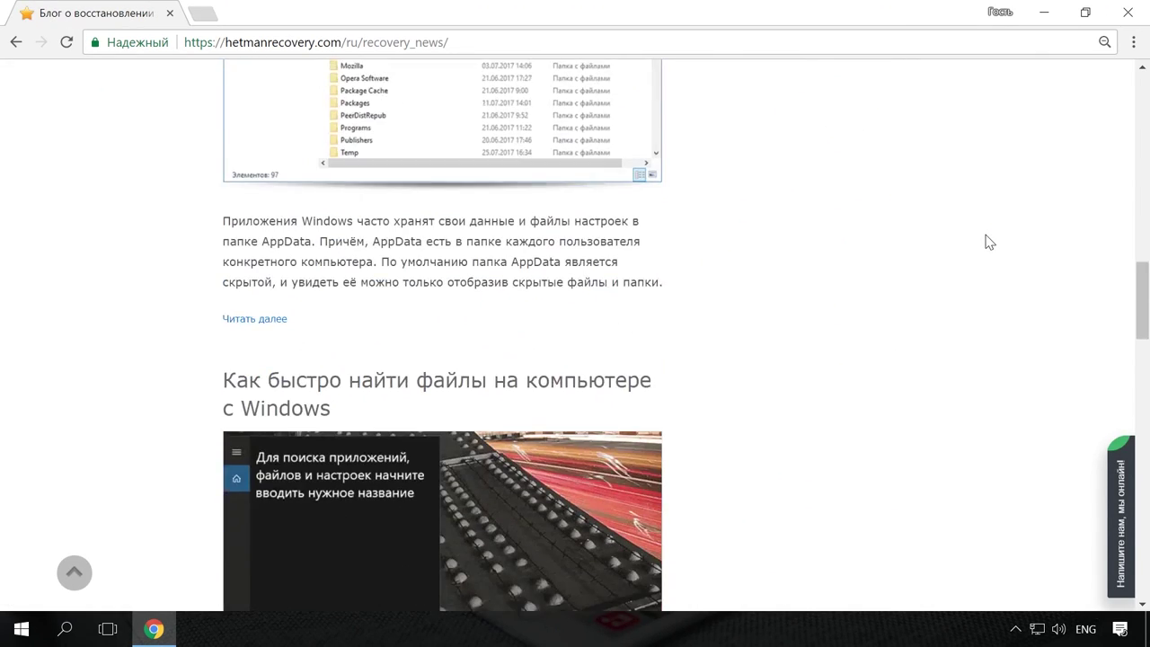
pyautogui.click(618, 296)
pyautogui.scroll(-5, 631, 299)
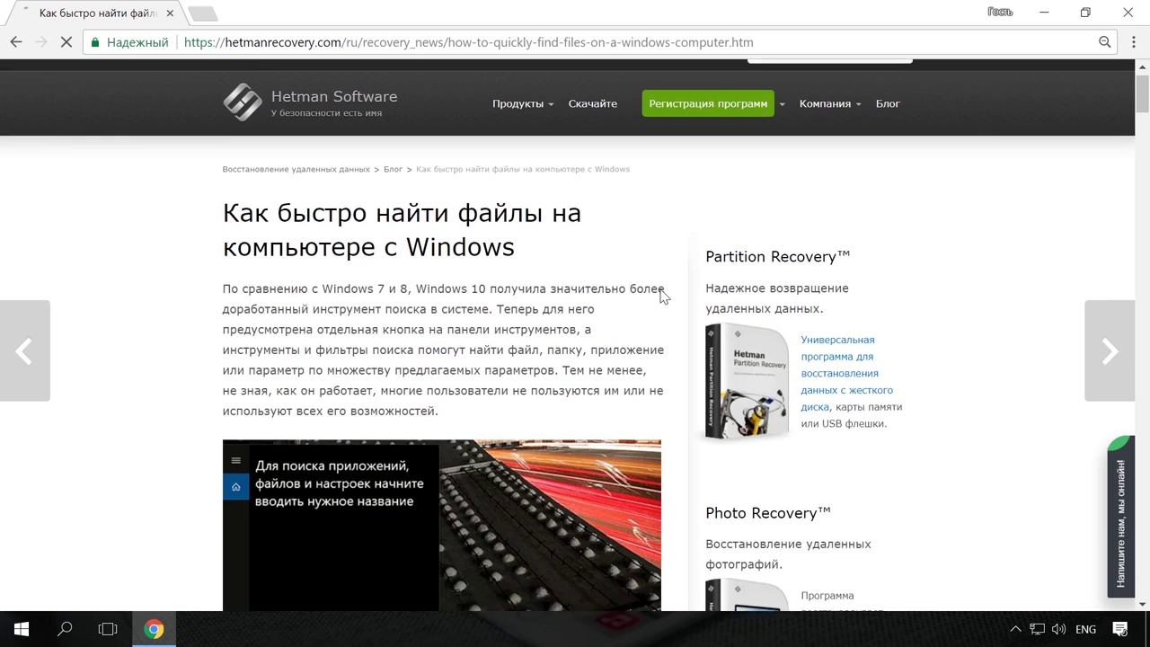
pyautogui.scroll(6, 667, 287)
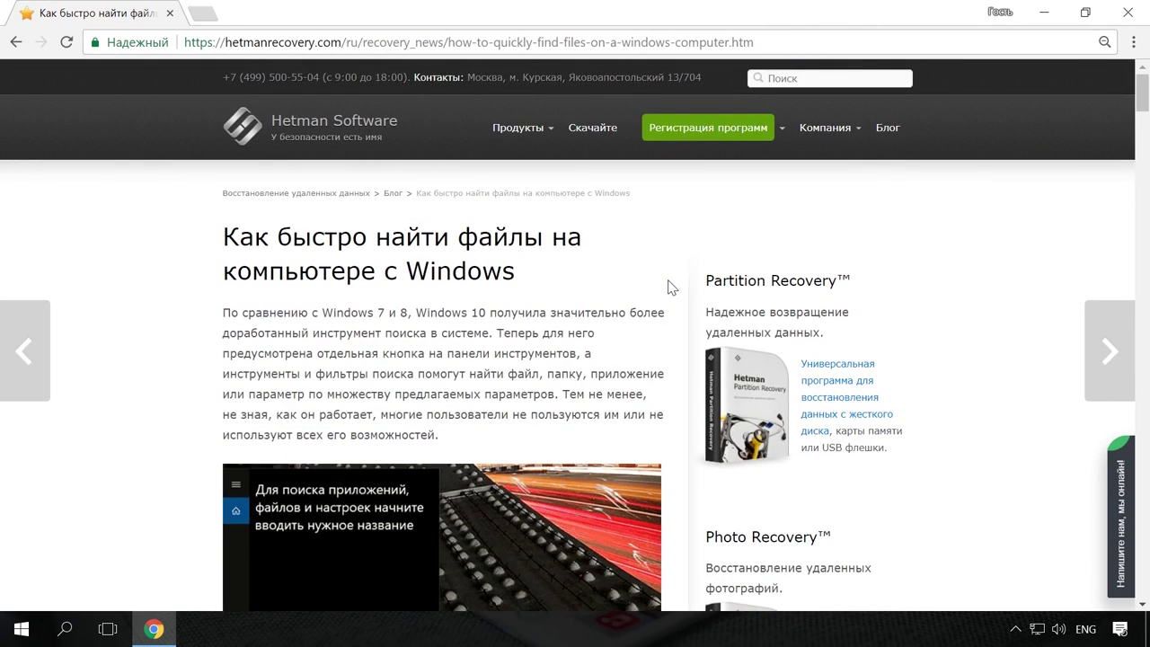
pyautogui.click(1114, 501)
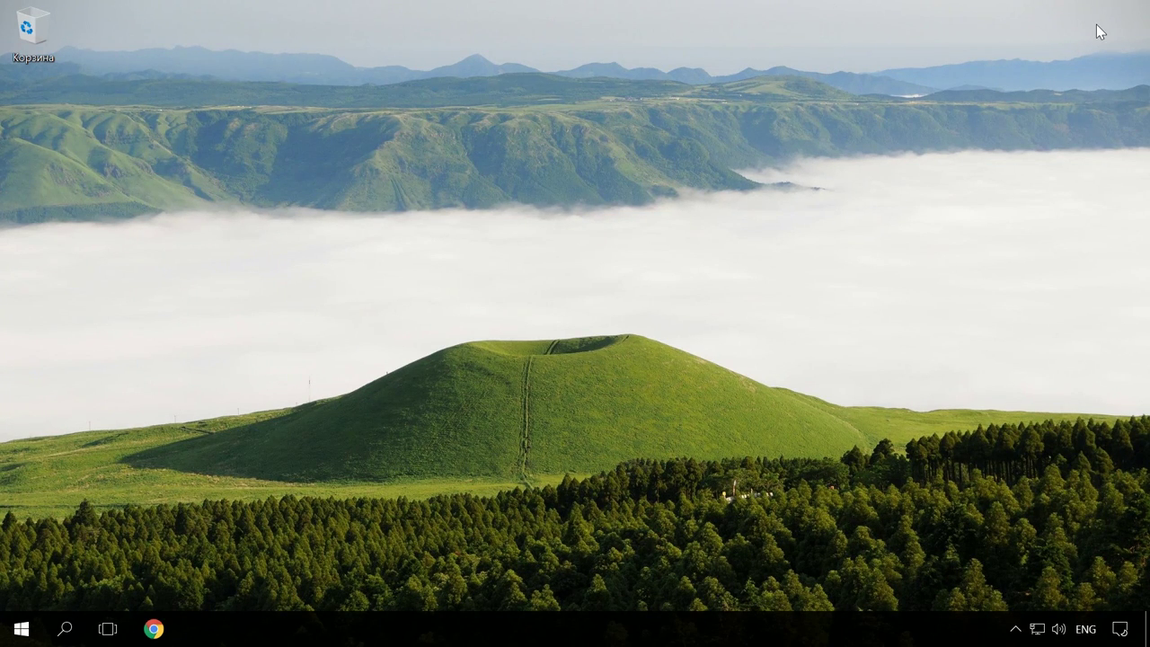
# Step: Launch the Registry Editor by running the command regedit
pyautogui.press('super+r')
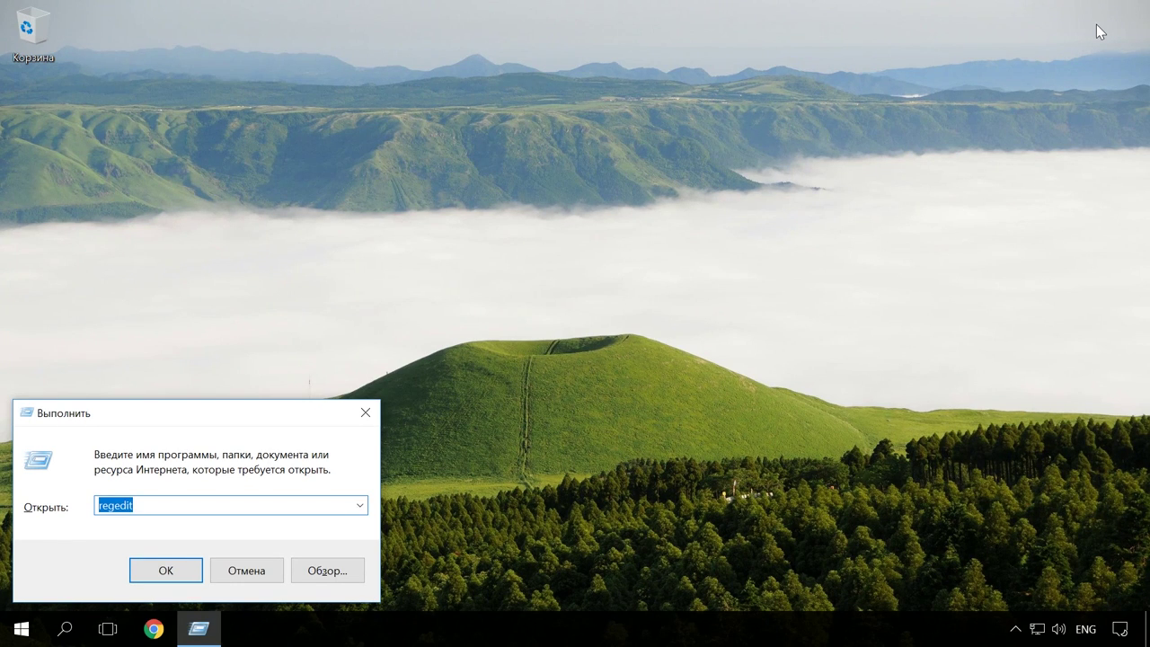
pyautogui.write('reg')
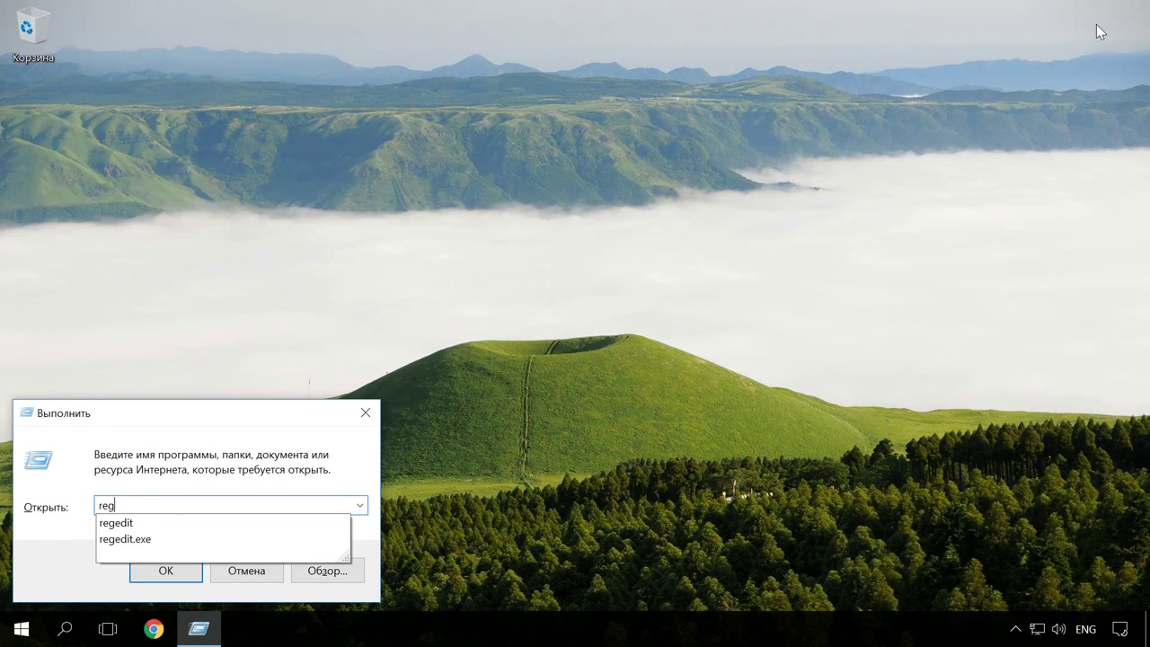
pyautogui.write('edit')
pyautogui.click(165, 573)
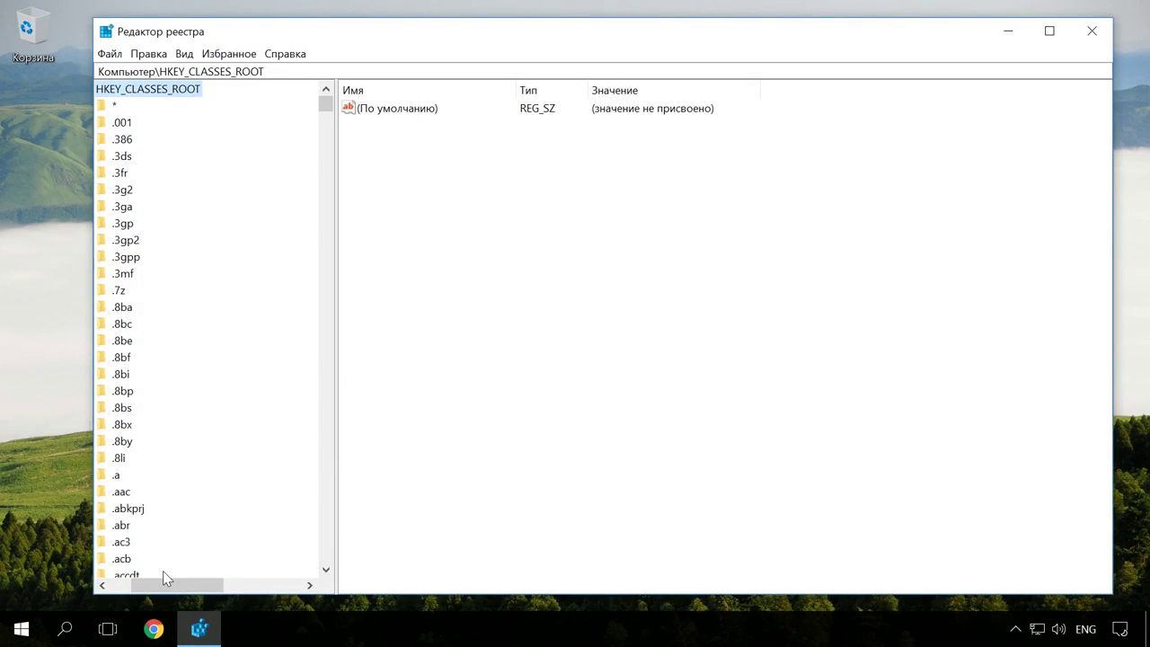
# Step: Collapse the HKEY_CLASSES_ROOT branch and expand the Software key under HKEY_CURRENT_USER
pyautogui.click(113, 90)
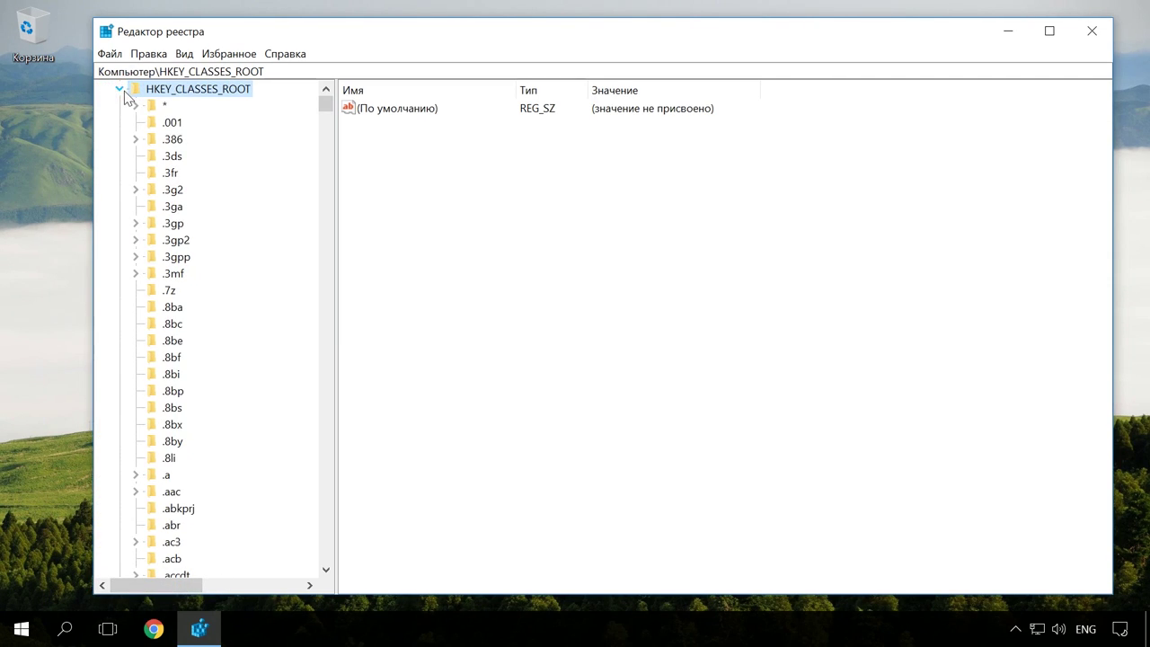
pyautogui.click(124, 90)
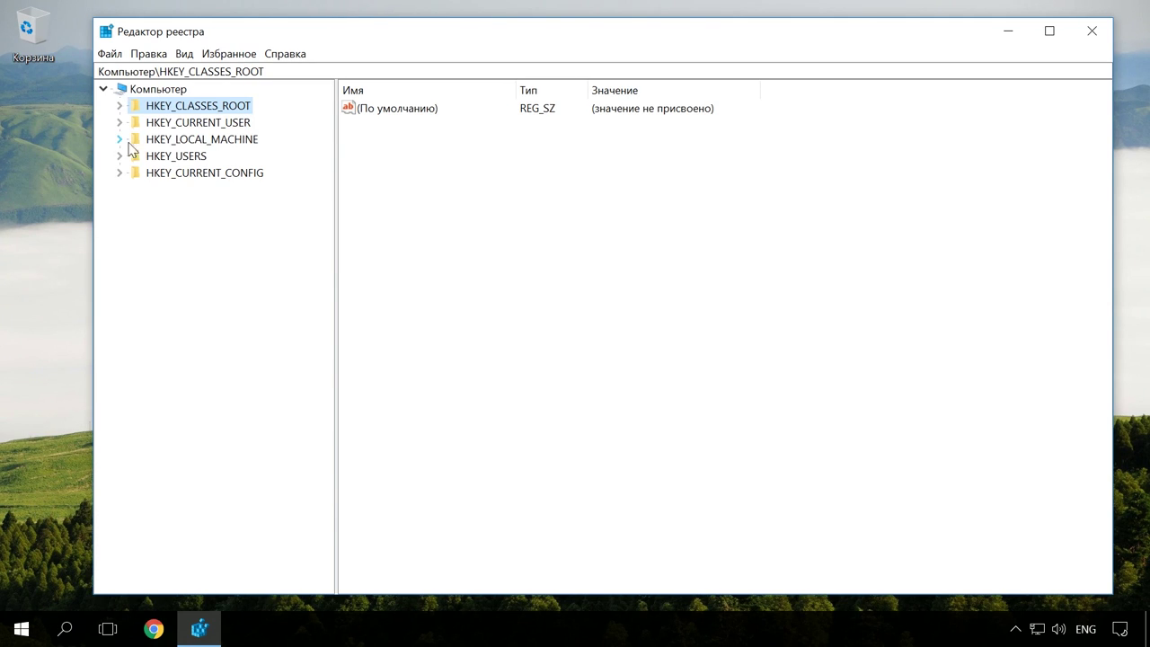
pyautogui.click(120, 124)
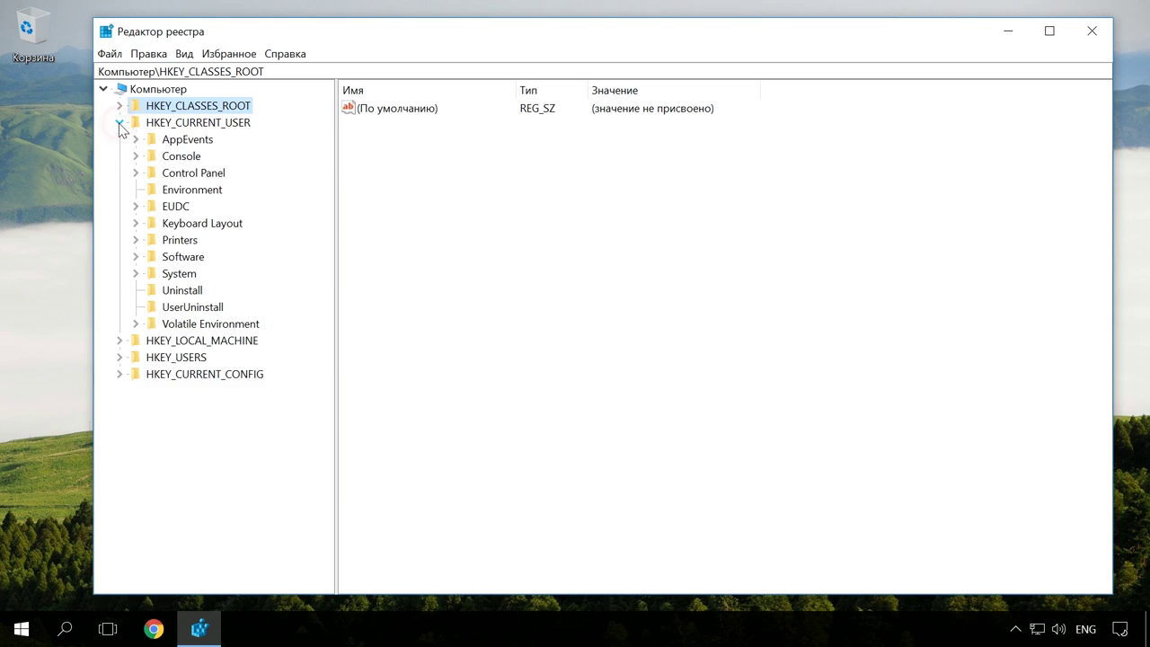
pyautogui.click(135, 257)
# Step: Open the key Microsoft\Windows\CurrentVersion\Policies\Explorer inside HKEY_CURRENT_USER\Software
pyautogui.scroll(-7, 189, 413)
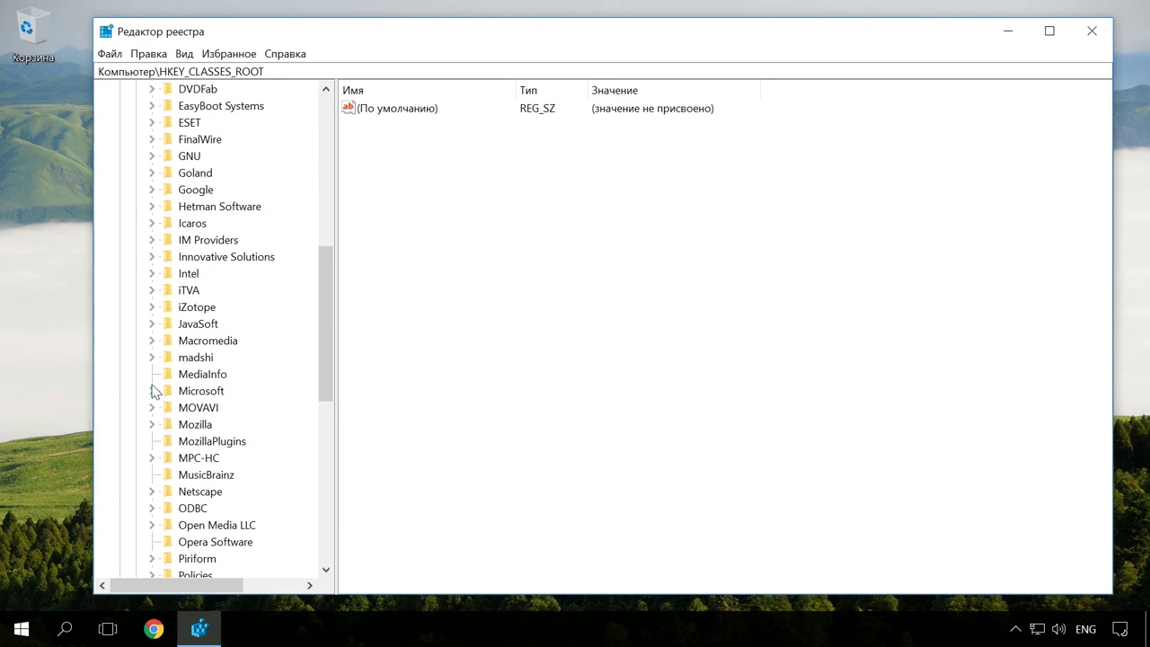
pyautogui.click(152, 390)
pyautogui.scroll(-5, 169, 397)
pyautogui.scroll(-20, 168, 399)
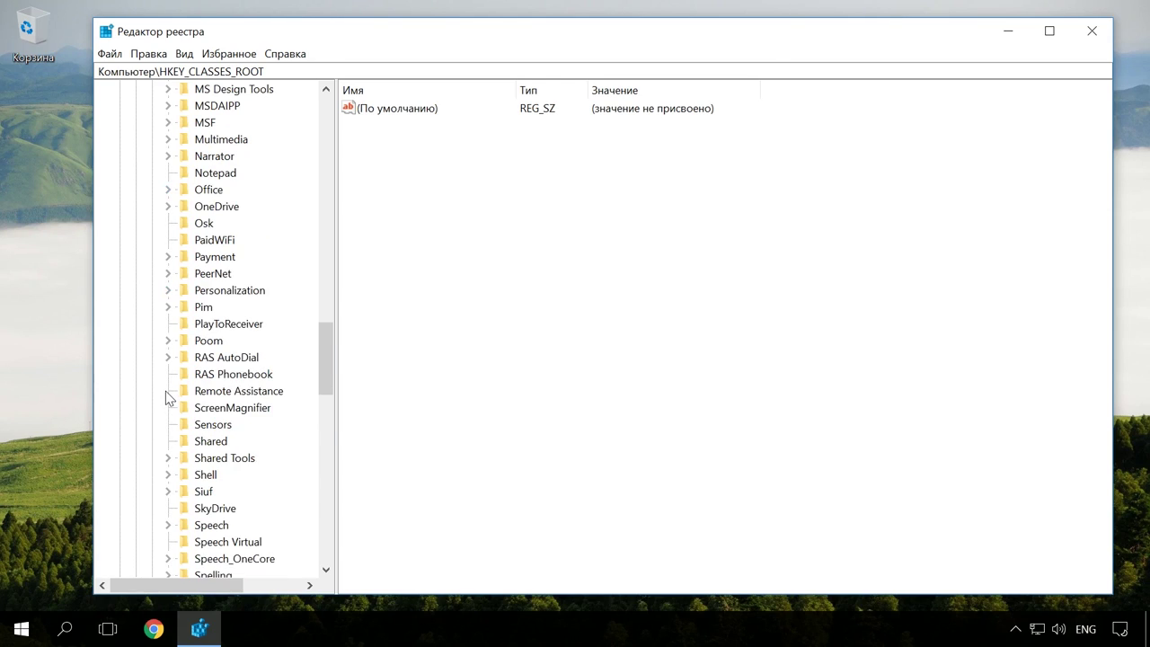
pyautogui.click(167, 324)
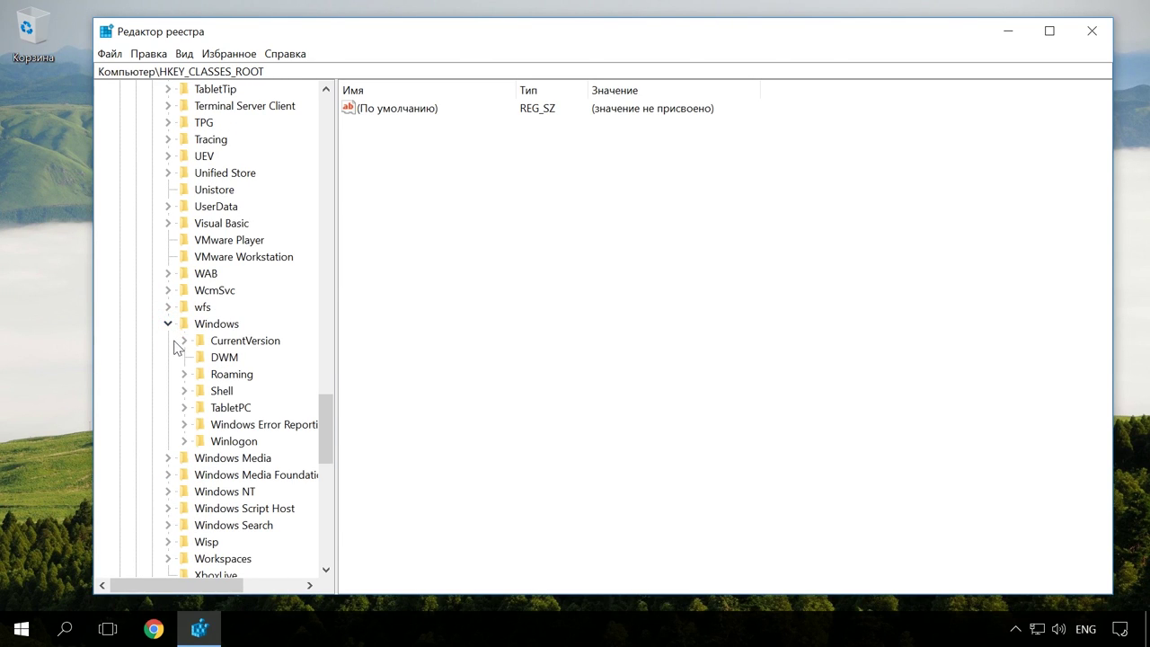
pyautogui.click(185, 340)
pyautogui.scroll(-9, 199, 368)
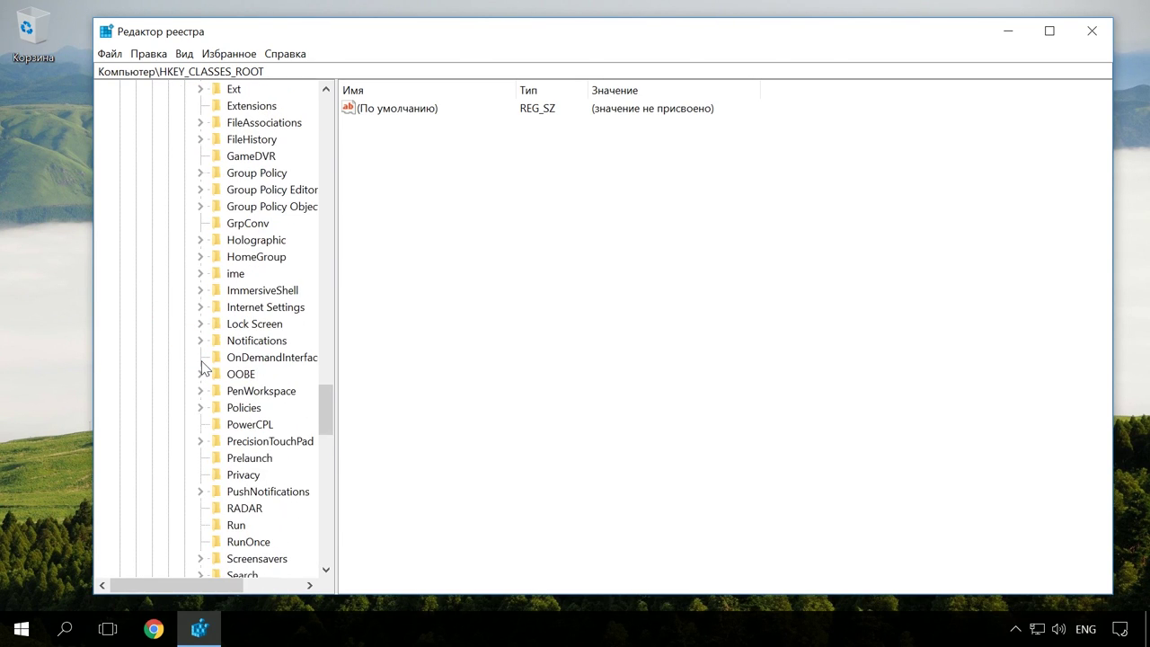
pyautogui.click(201, 408)
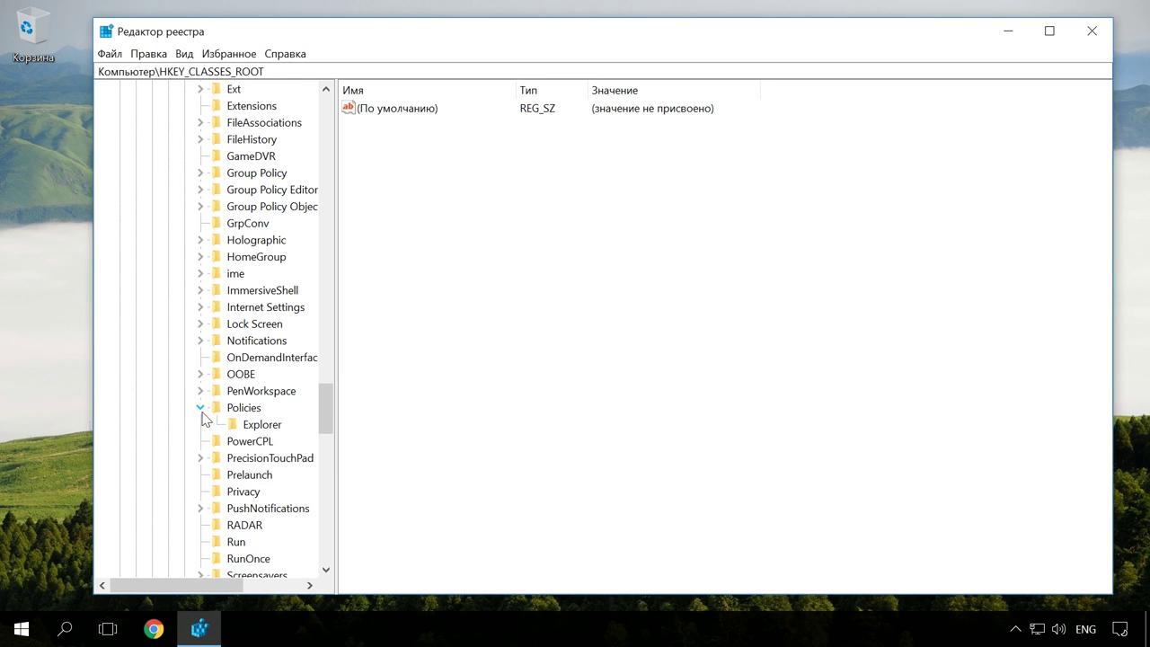
pyautogui.click(257, 426)
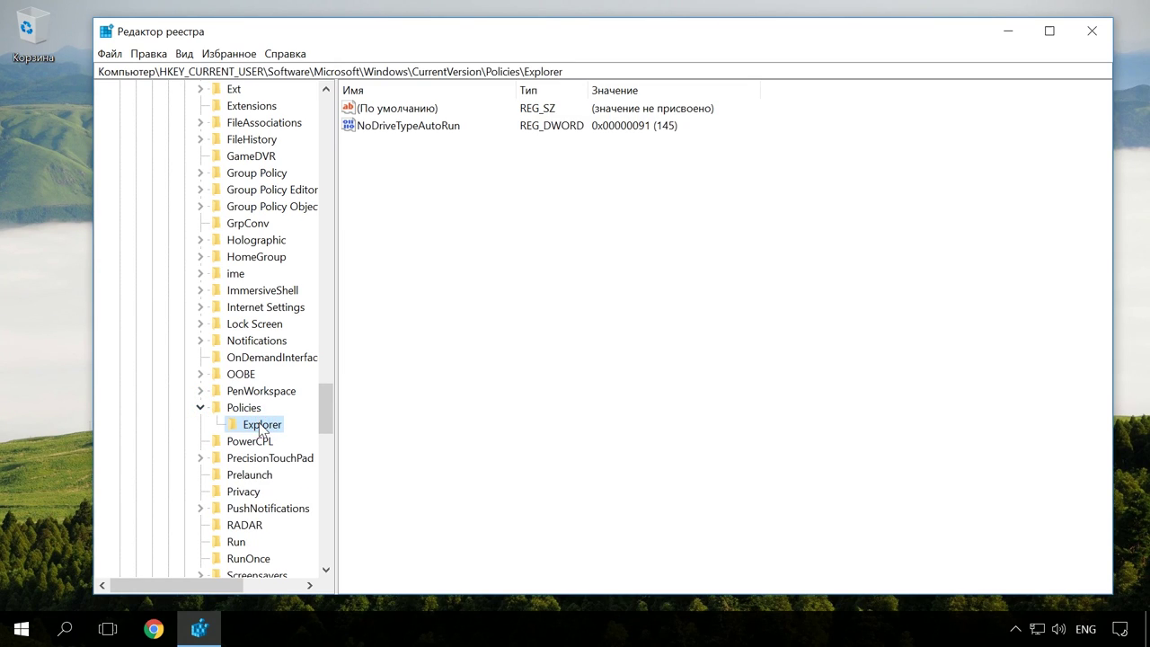
# Step: Create a 32-bit DWORD value named DisallowRun in the Policies\Explorer key
pyautogui.rightClick(421, 238)
pyautogui.moveTo(453, 250)
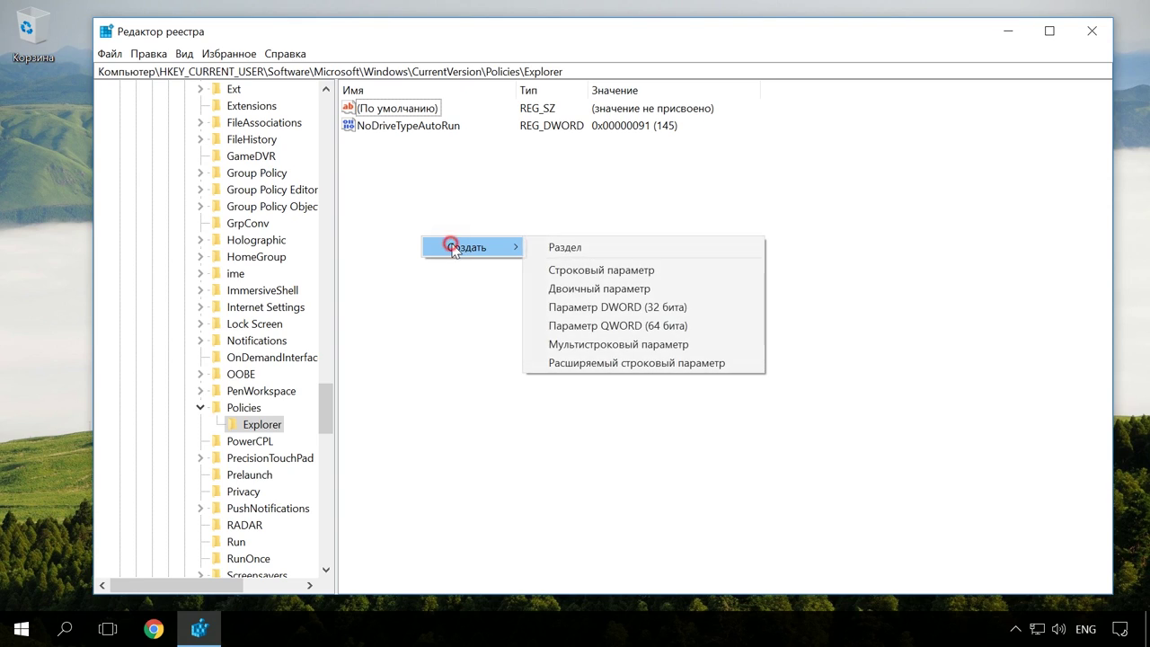
pyautogui.click(592, 307)
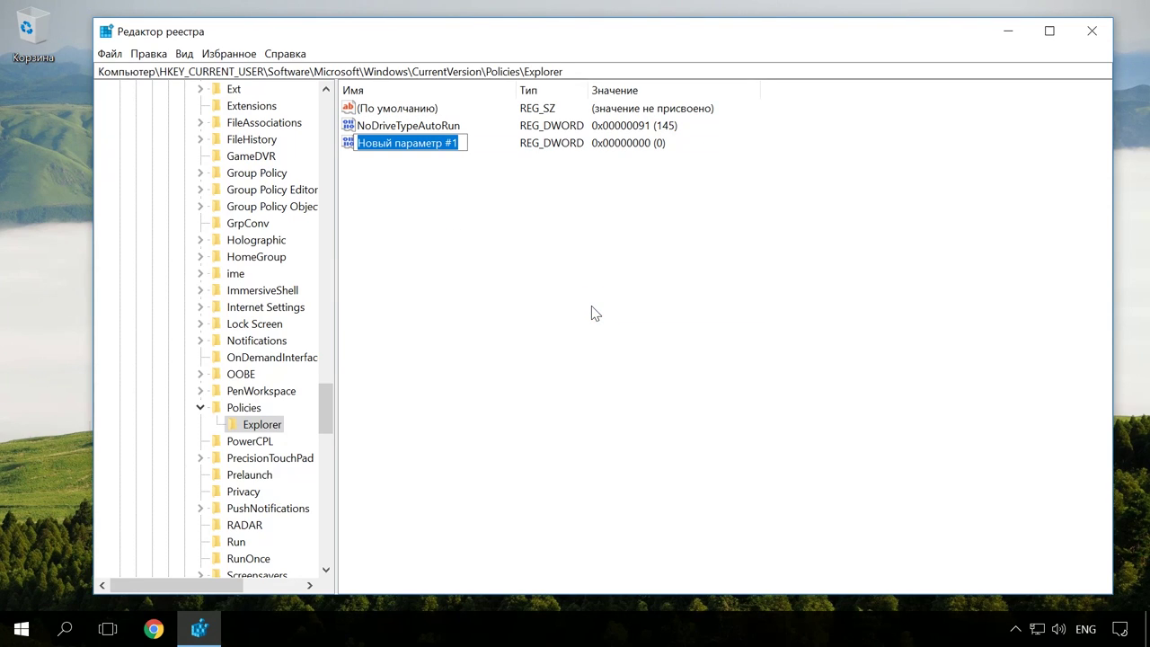
pyautogui.write('Disallo')
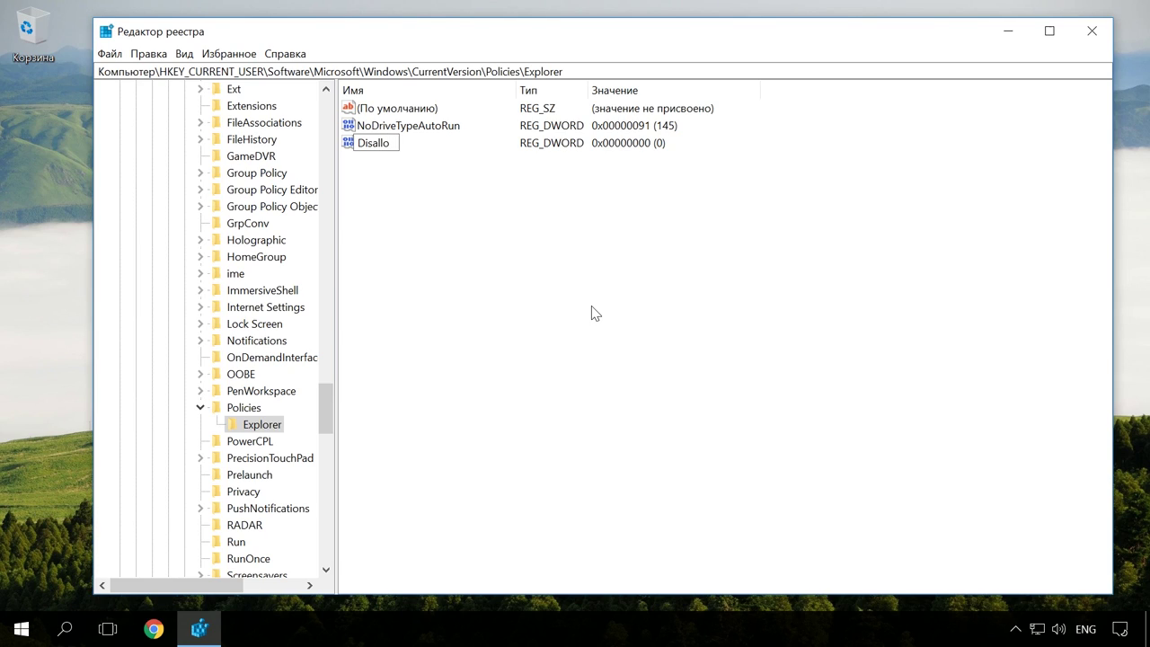
pyautogui.write('wRun')
pyautogui.press('Return')
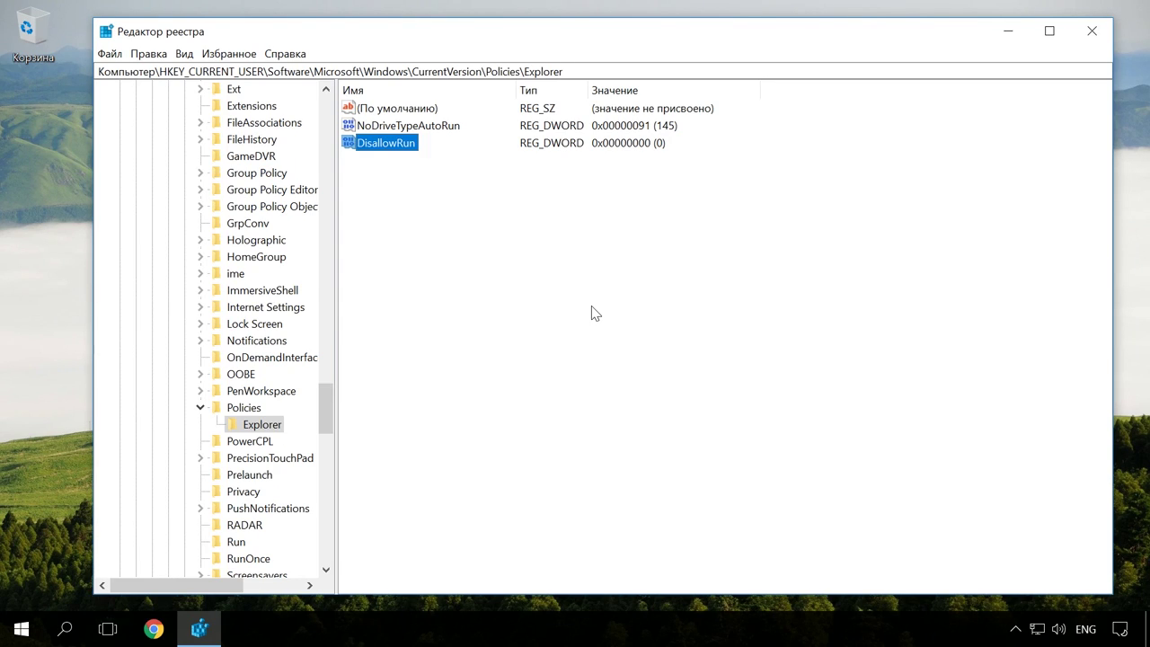
# Step: Set the data of the DisallowRun DWORD value to 1
pyautogui.doubleClick(348, 144)
pyautogui.write('1')
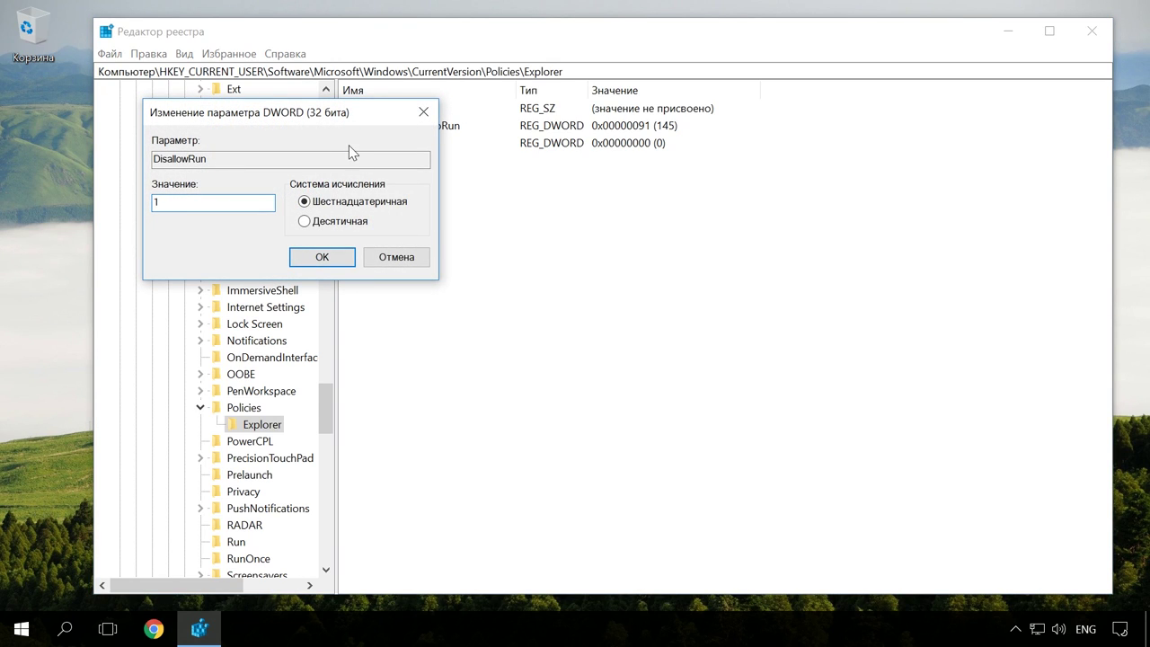
pyautogui.click(321, 257)
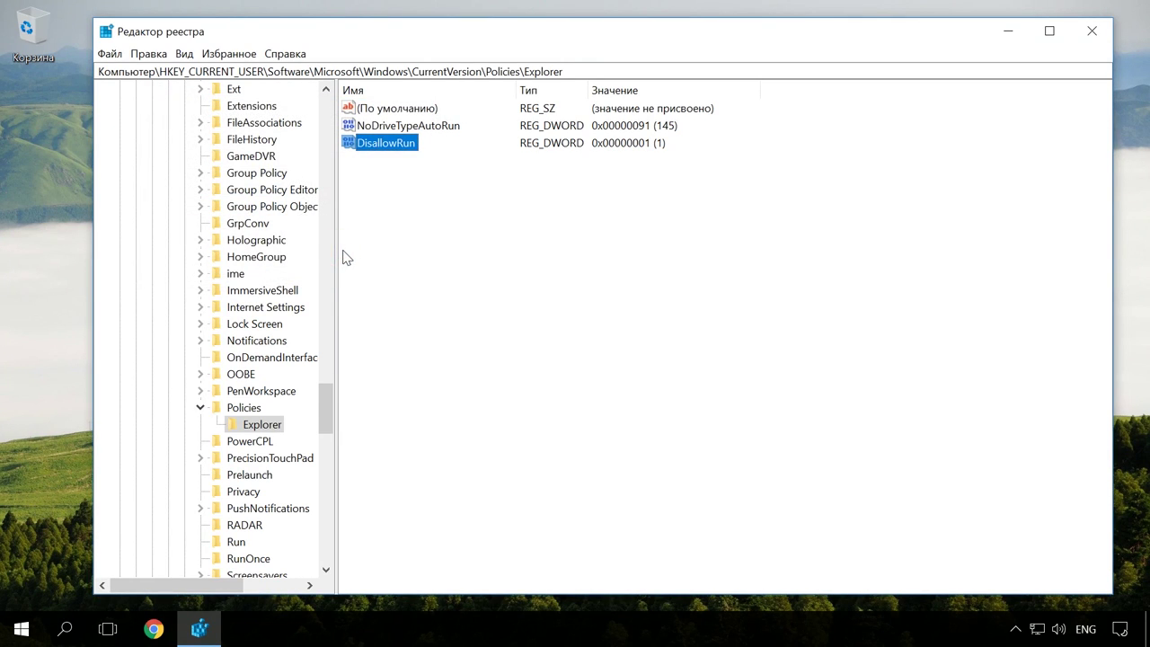
# Step: Create a subkey named DisallowRun under the Policies\Explorer key
pyautogui.rightClick(266, 425)
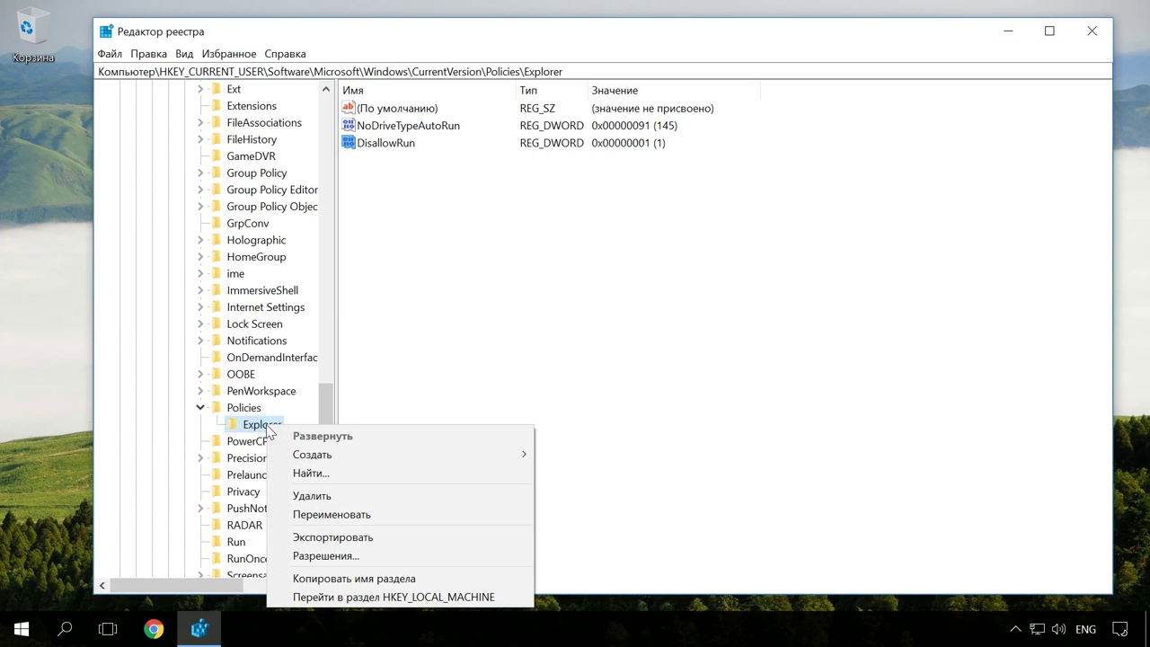
pyautogui.moveTo(342, 454)
pyautogui.click(571, 454)
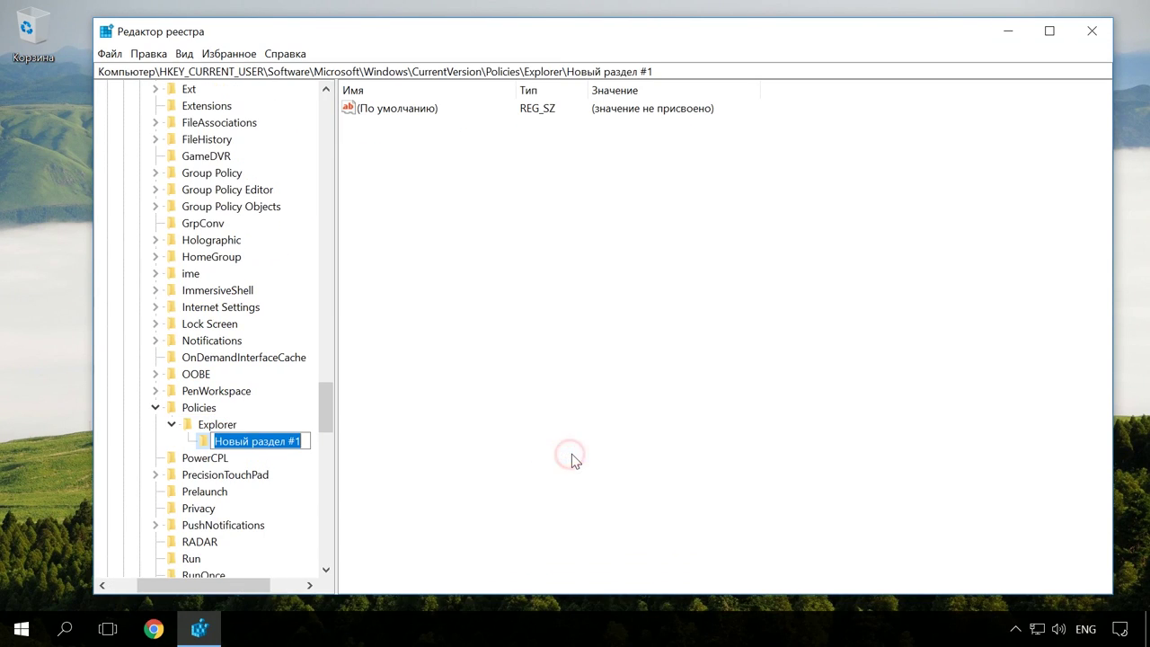
pyautogui.write('Disall')
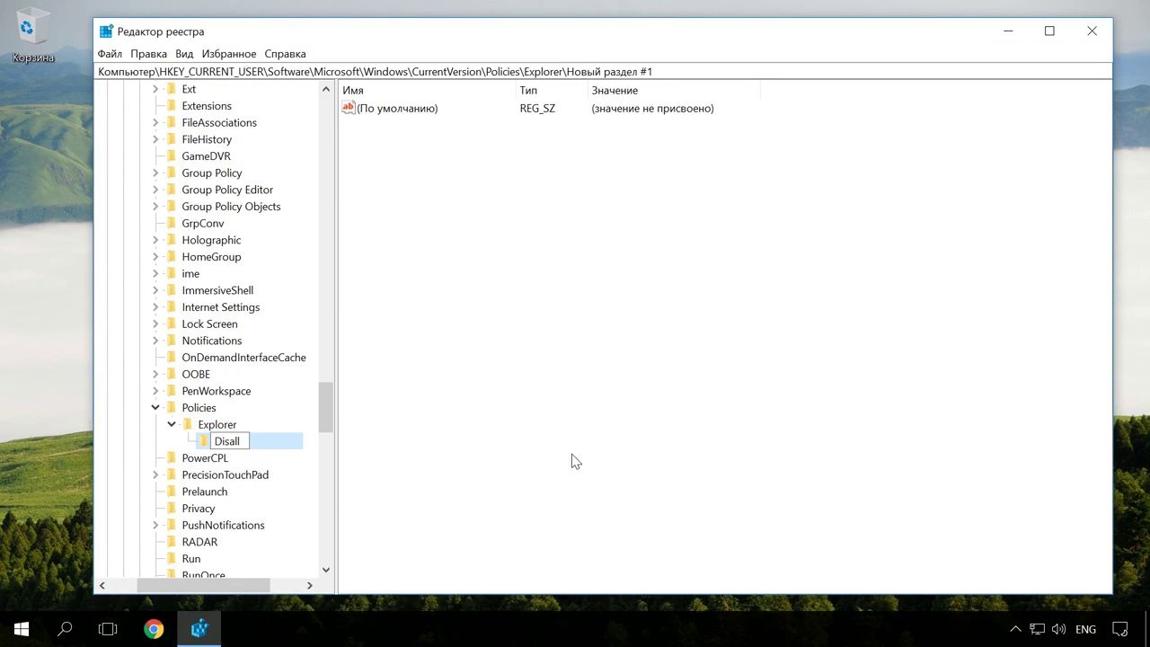
pyautogui.write('owRun')
pyautogui.press('Return')
# Step: Create a string value named 1 inside the new DisallowRun subkey
pyautogui.click(216, 445)
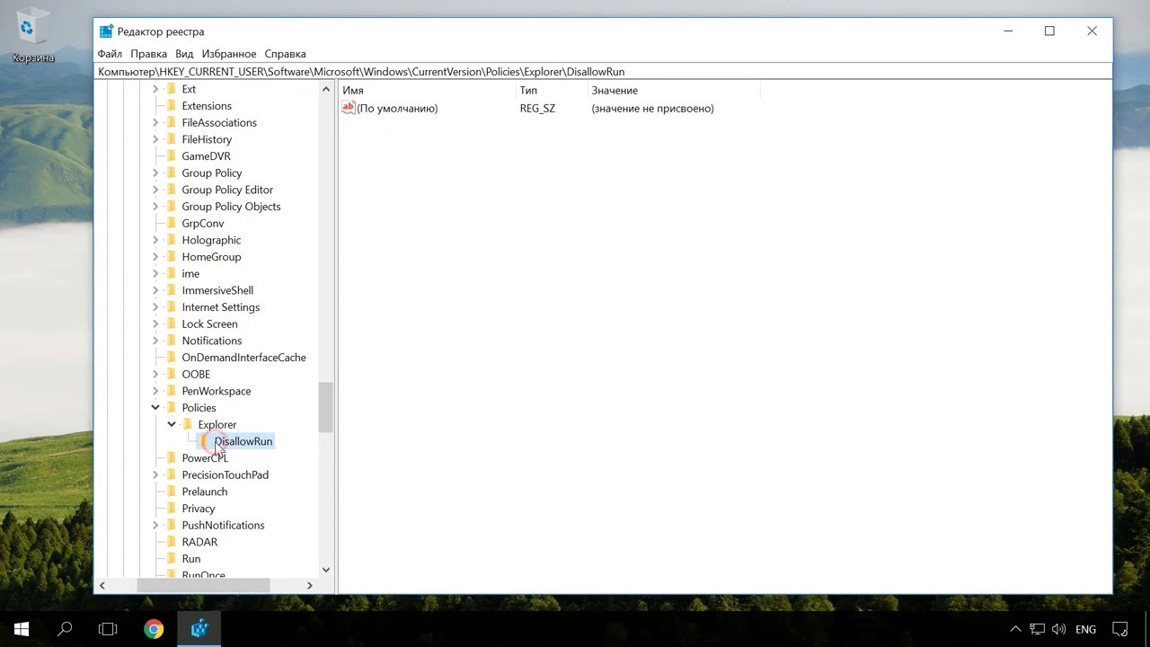
pyautogui.rightClick(505, 239)
pyautogui.click(530, 249)
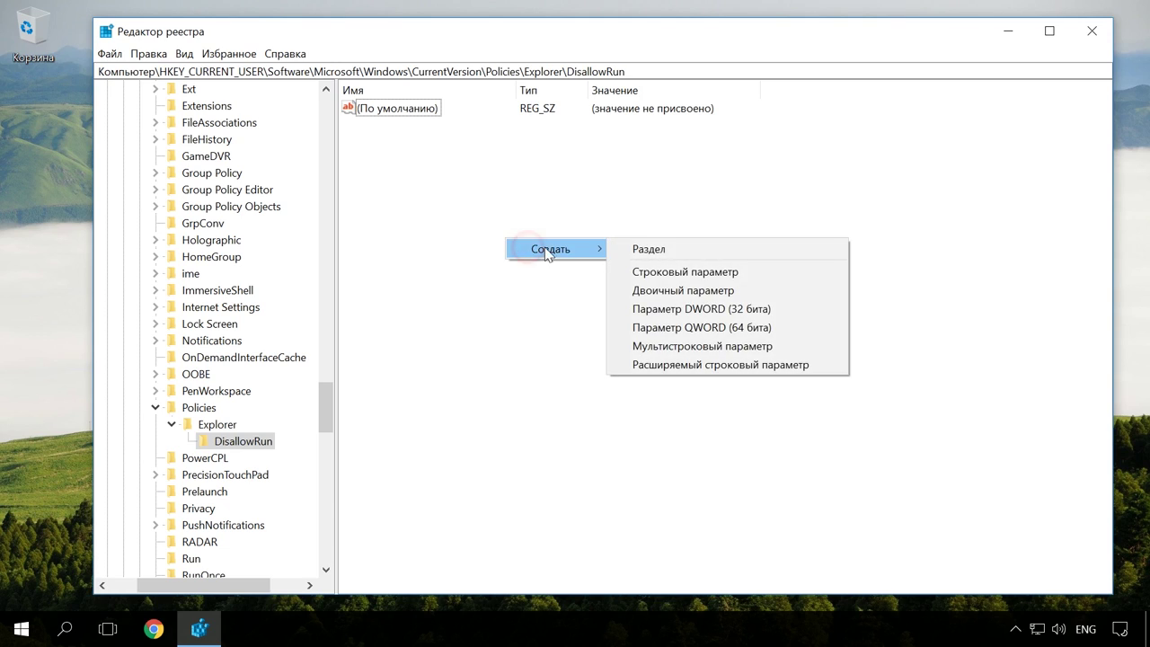
pyautogui.click(643, 272)
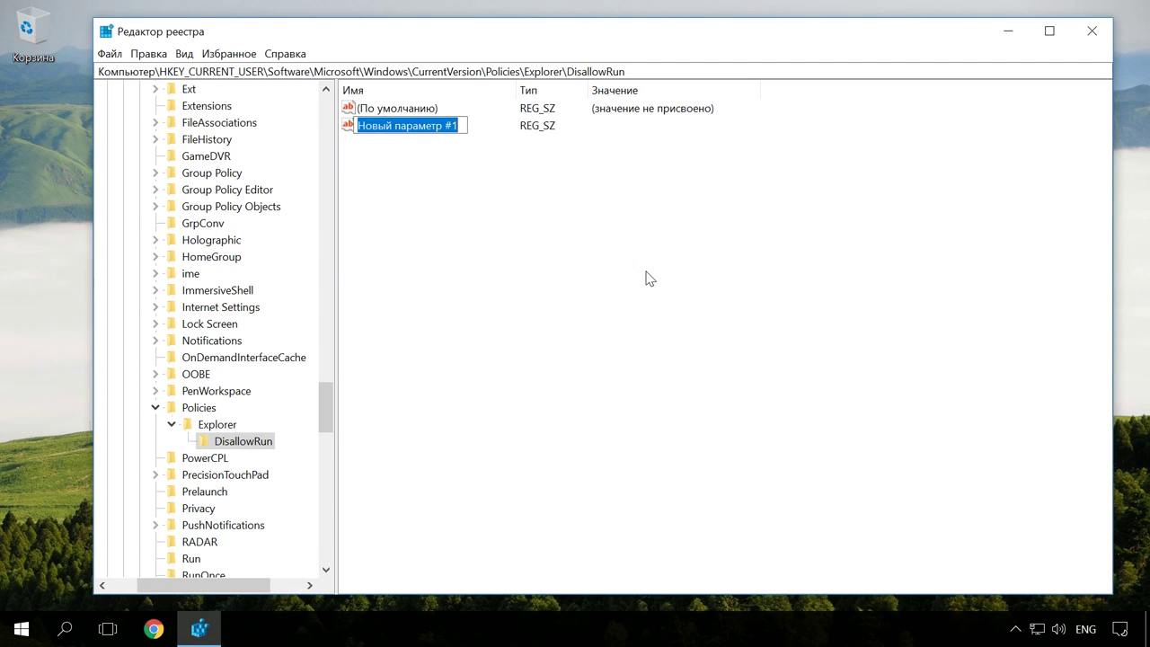
pyautogui.write('1')
pyautogui.press('Return')
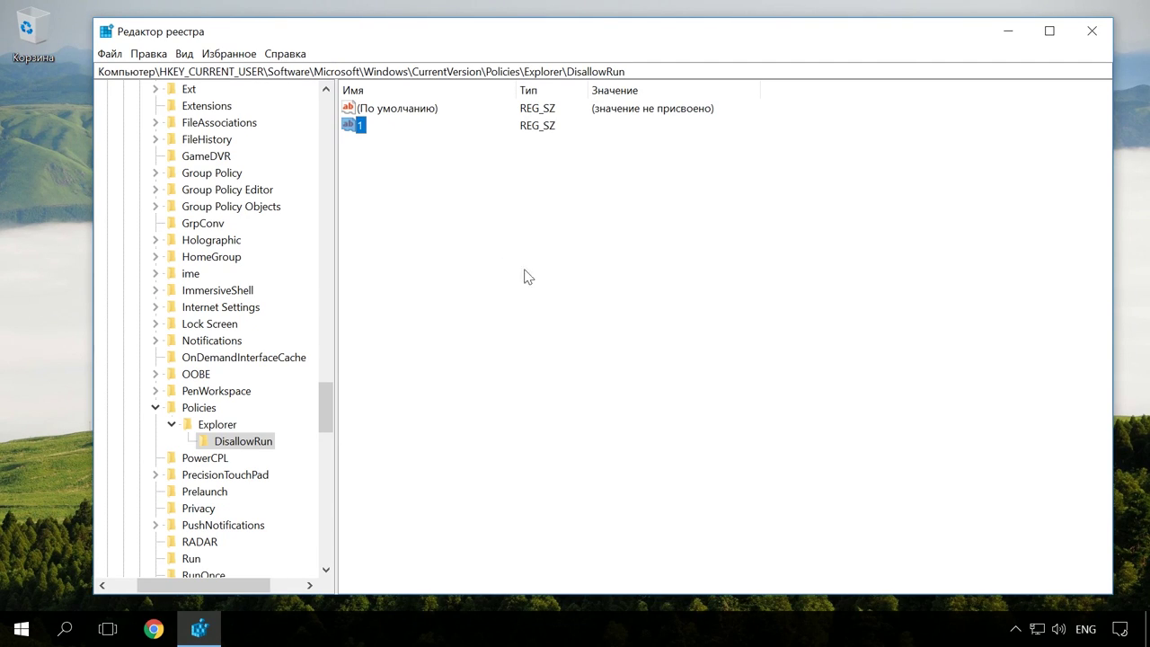
# Step: Set the data of the string value 1 in the DisallowRun key to cmd.exe
pyautogui.doubleClick(348, 127)
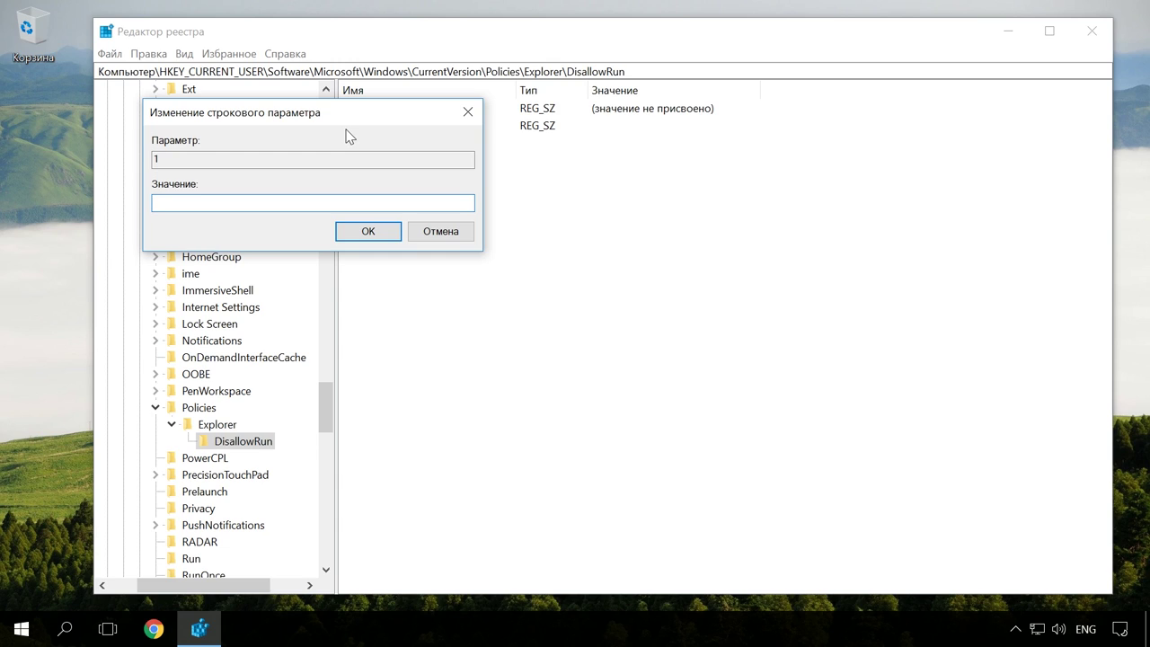
pyautogui.moveTo(347, 121); pyautogui.dragTo(627, 170)
pyautogui.write('cmd.')
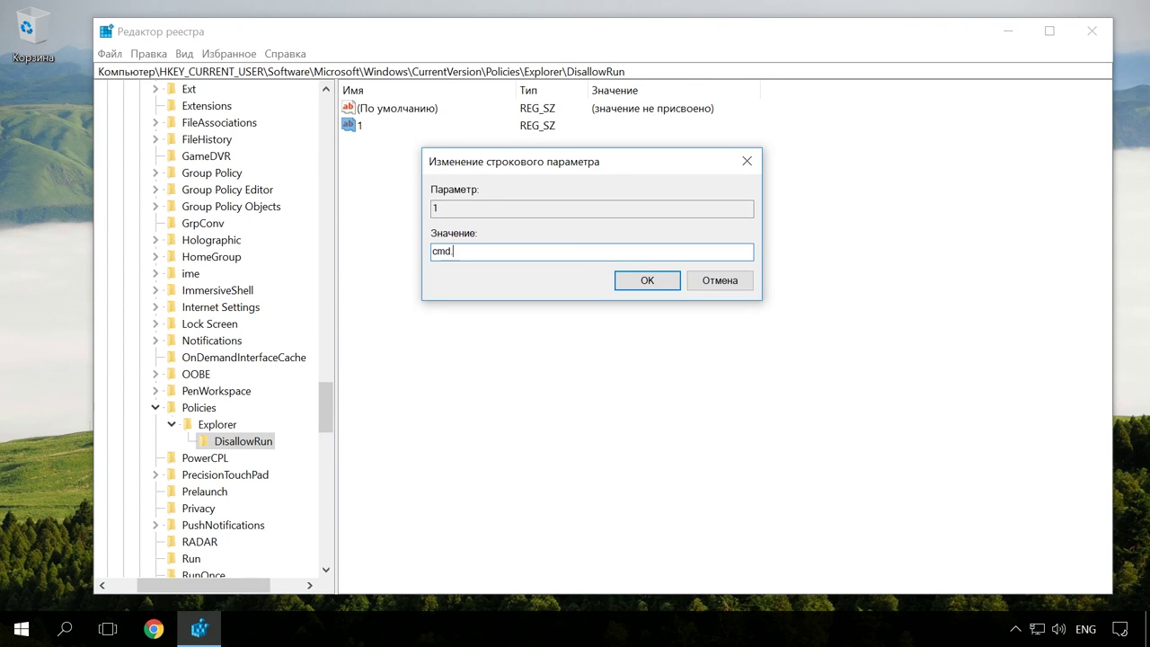
pyautogui.write('exe')
pyautogui.click(636, 281)
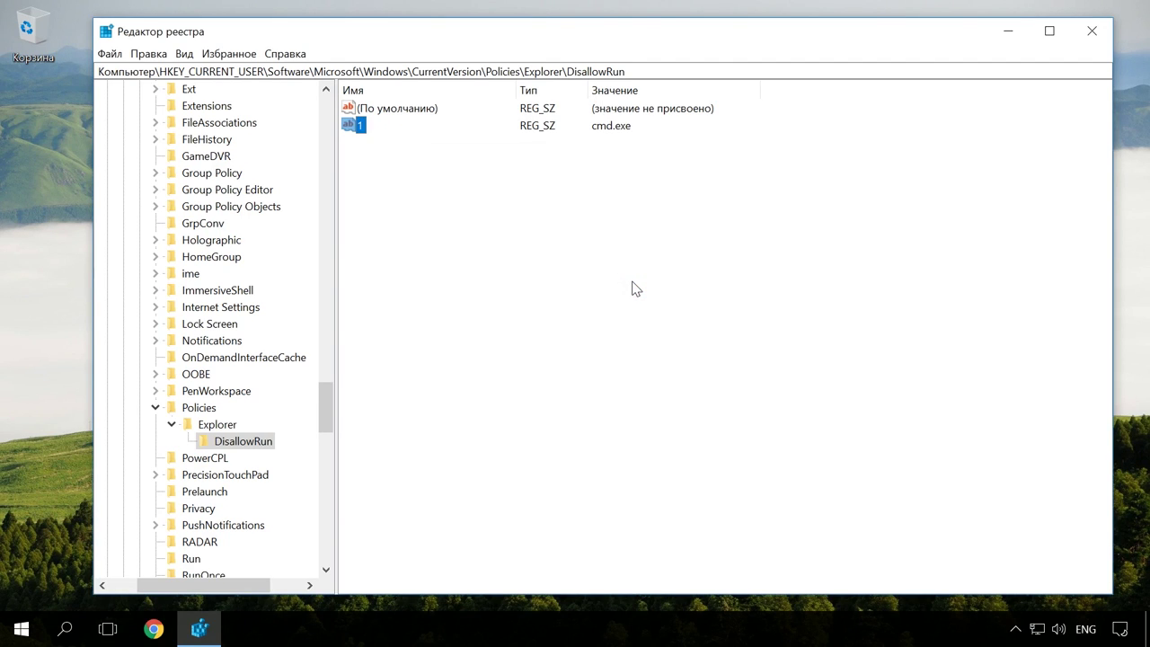
# Step: Look up the name of Chrome's executable in C:\Program Files (x86)\Google\Chrome\Application
pyautogui.press('super+e')
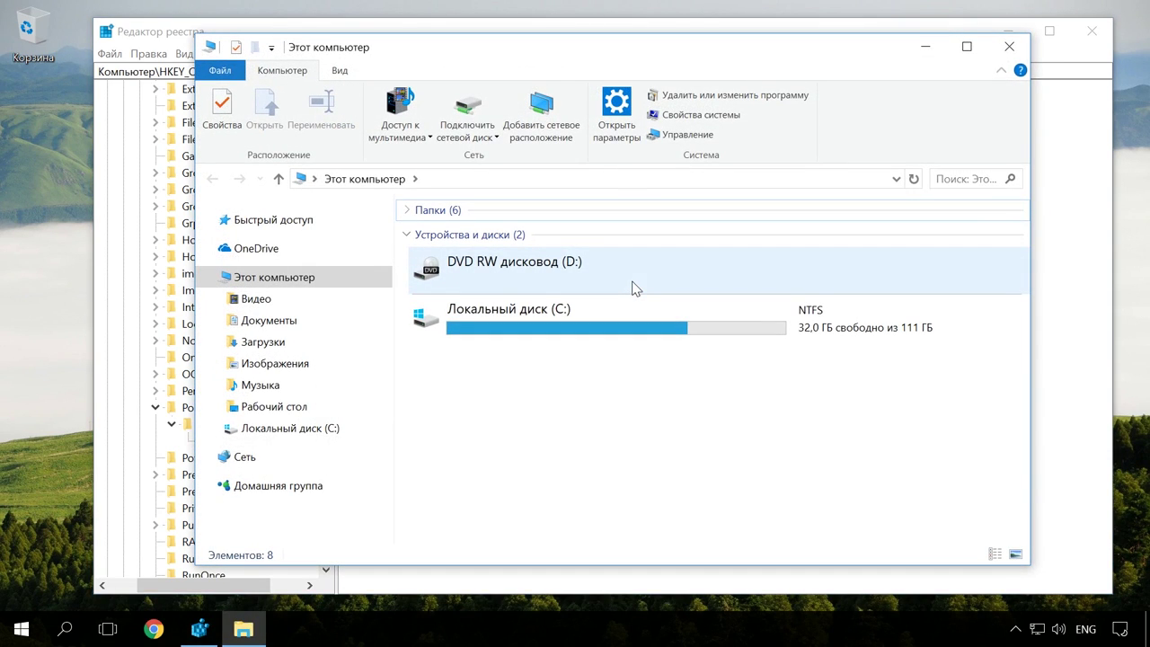
pyautogui.doubleClick(626, 326)
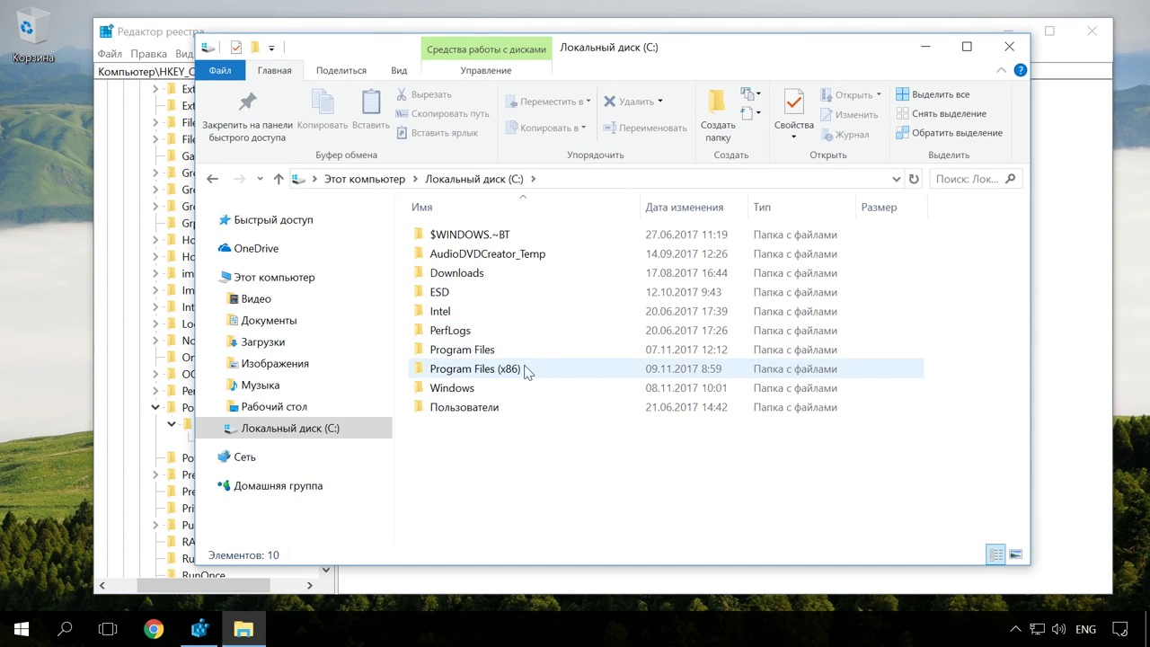
pyautogui.doubleClick(597, 369)
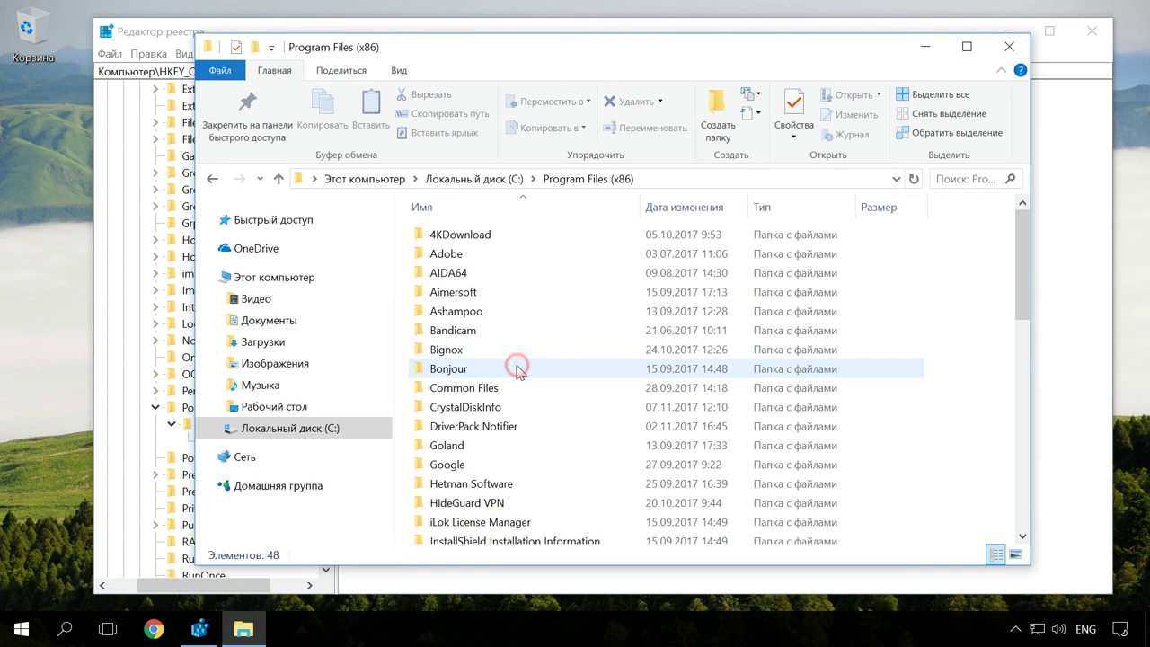
pyautogui.doubleClick(471, 464)
pyautogui.doubleClick(453, 238)
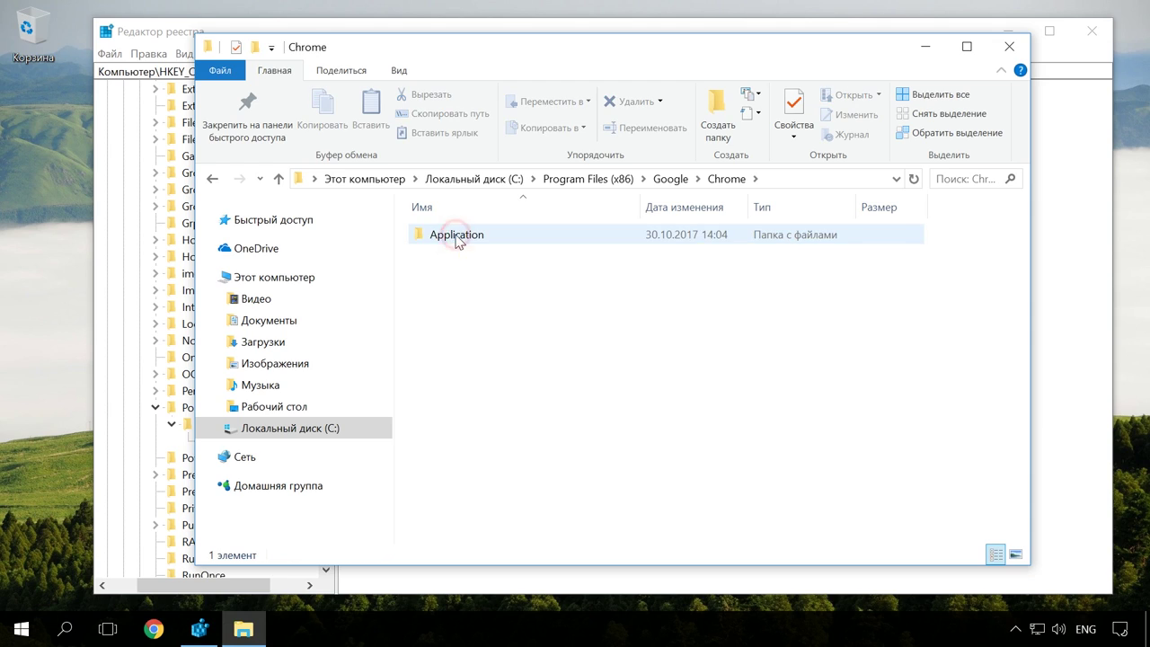
pyautogui.doubleClick(457, 239)
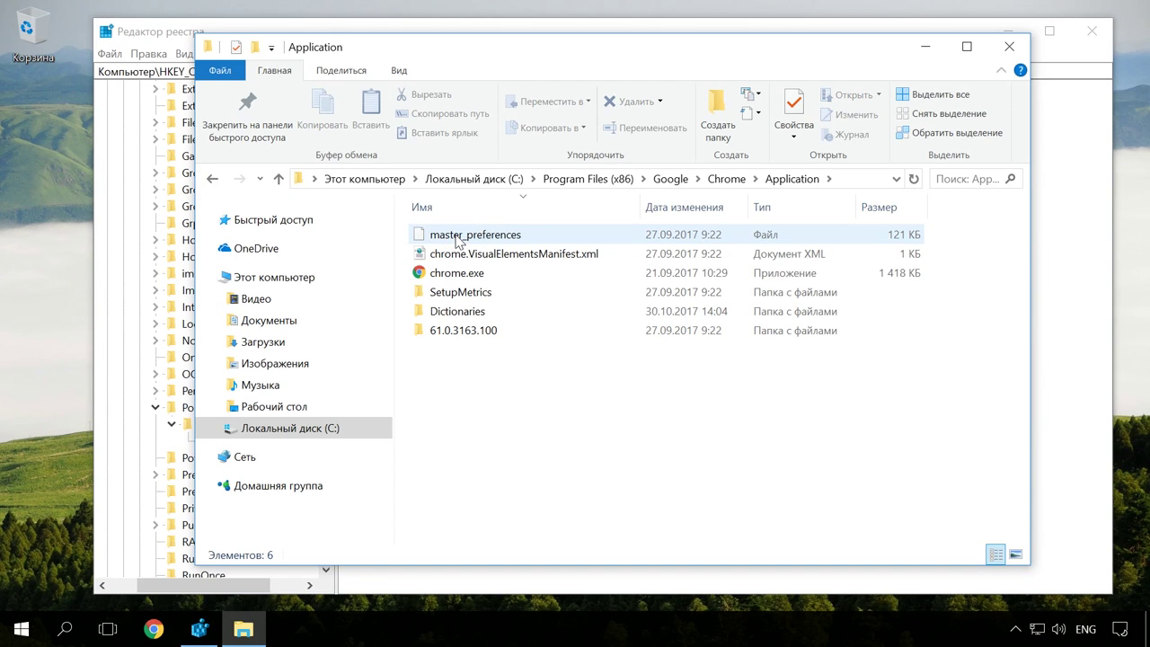
pyautogui.click(460, 274)
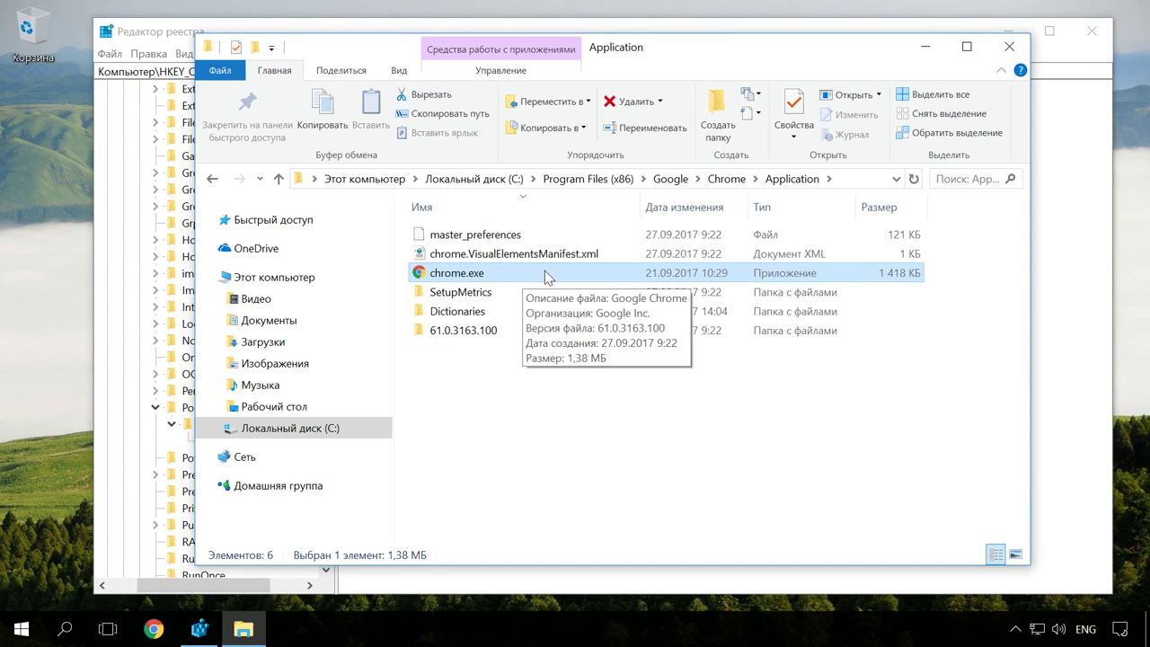
pyautogui.click(1010, 47)
# Step: Create a second string value named 2 in the DisallowRun key and set its data to chrome.exe
pyautogui.rightClick(523, 186)
pyautogui.click(544, 196)
pyautogui.click(678, 220)
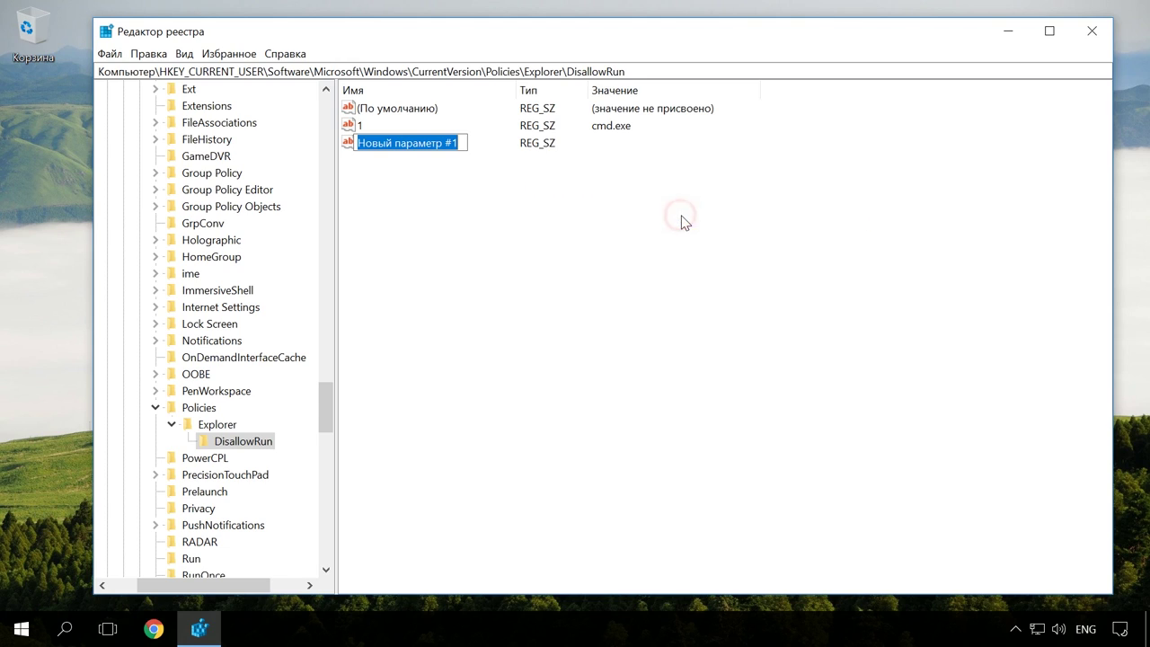
pyautogui.write('2')
pyautogui.press('Return')
pyautogui.press('Return')
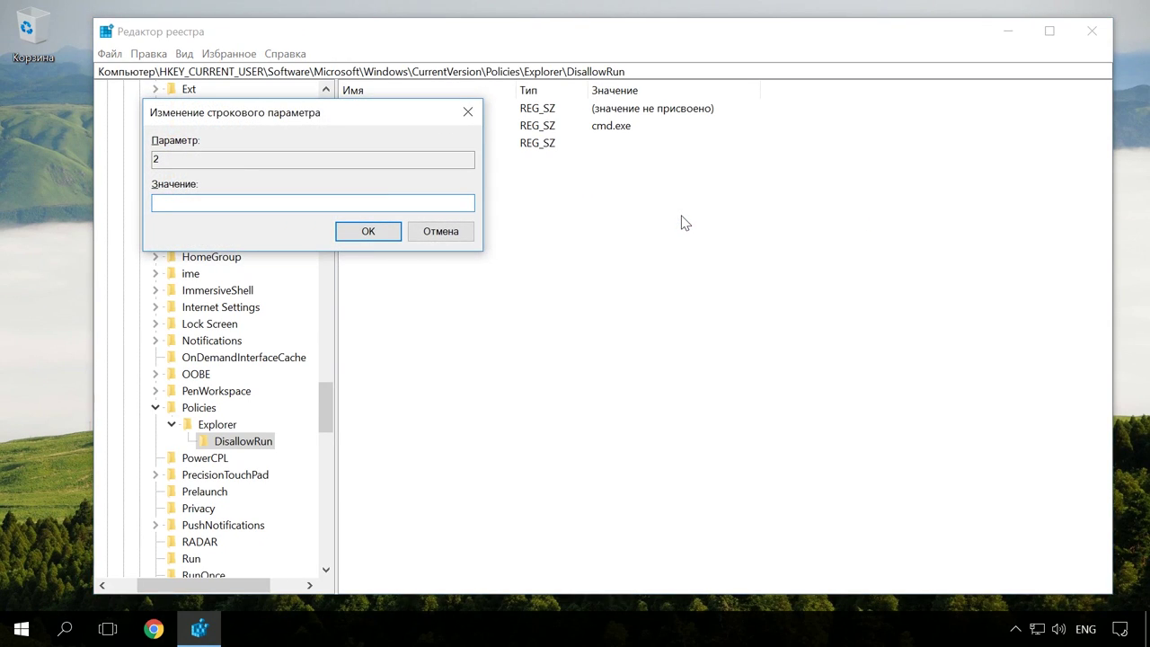
pyautogui.write('chrome.exe')
pyautogui.click(370, 232)
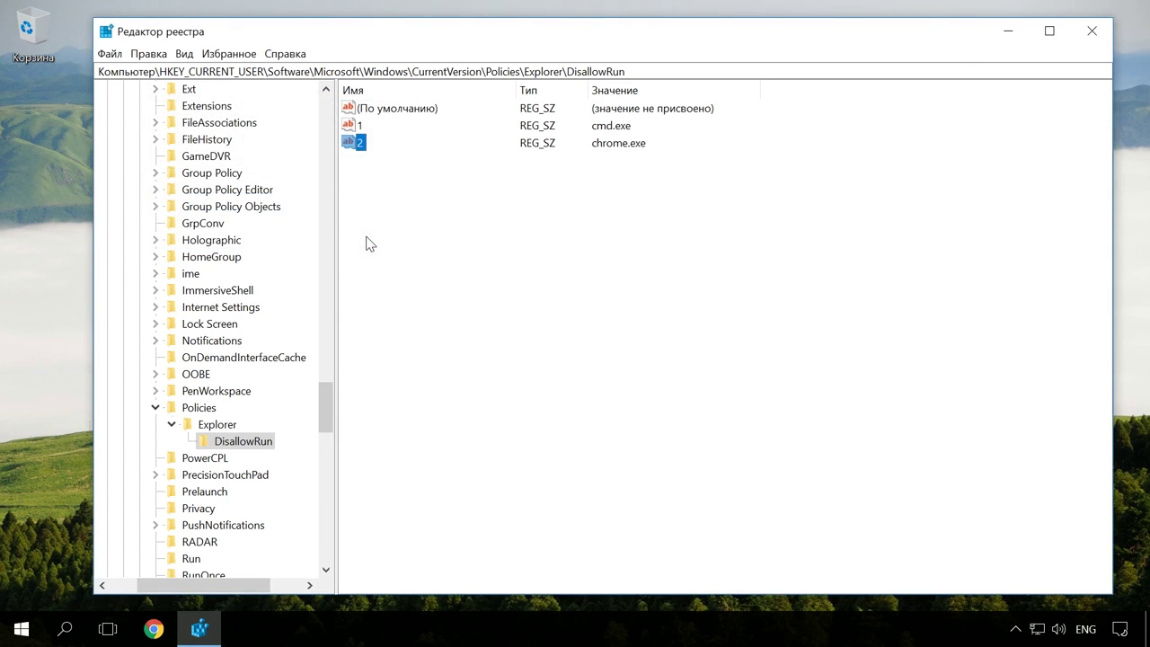
# Step: Close the Registry Editor and bring up the shutdown and sign-out options
pyautogui.click(1088, 32)
pyautogui.rightClick(20, 628)
pyautogui.moveTo(119, 578)
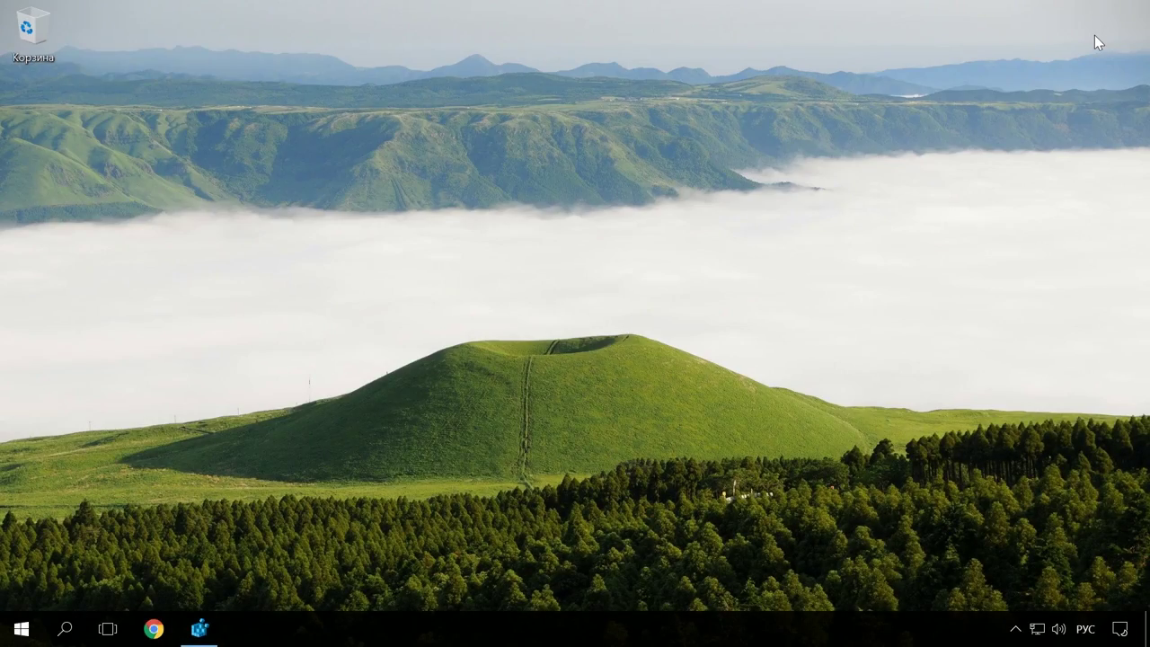
# Step: Test the restrictions by trying to launch cmd.exe from the Run dialog and Google Chrome
pyautogui.press('super+r')
pyautogui.hotkey('alt', 'shift')
pyautogui.write('cm')
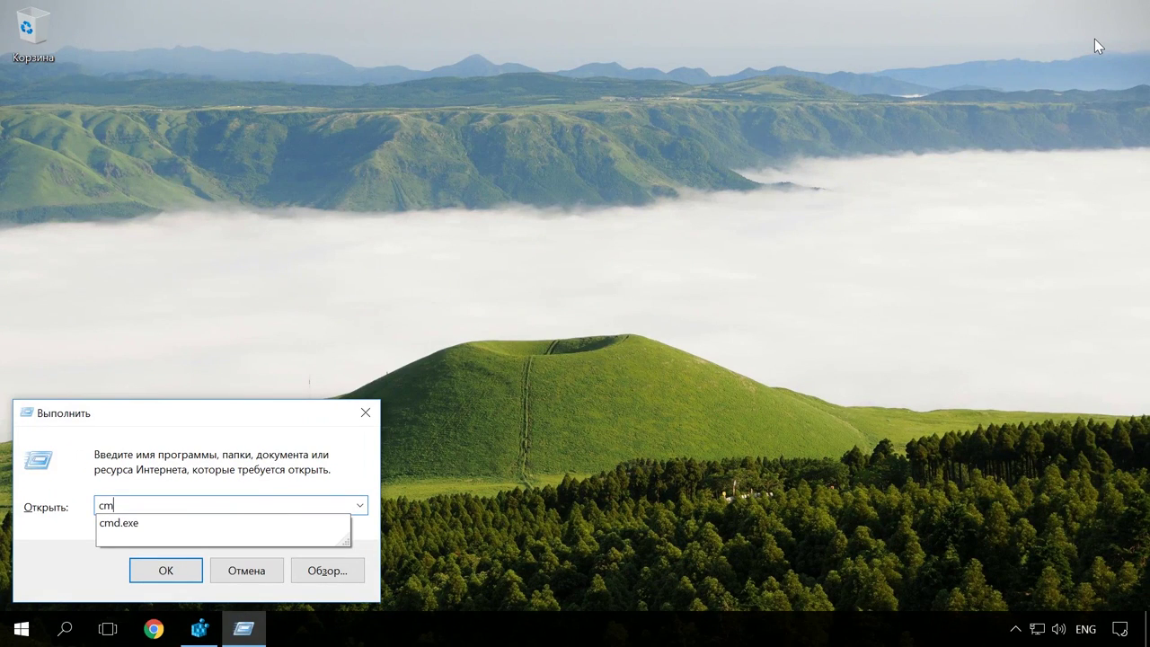
pyautogui.write('d.exe')
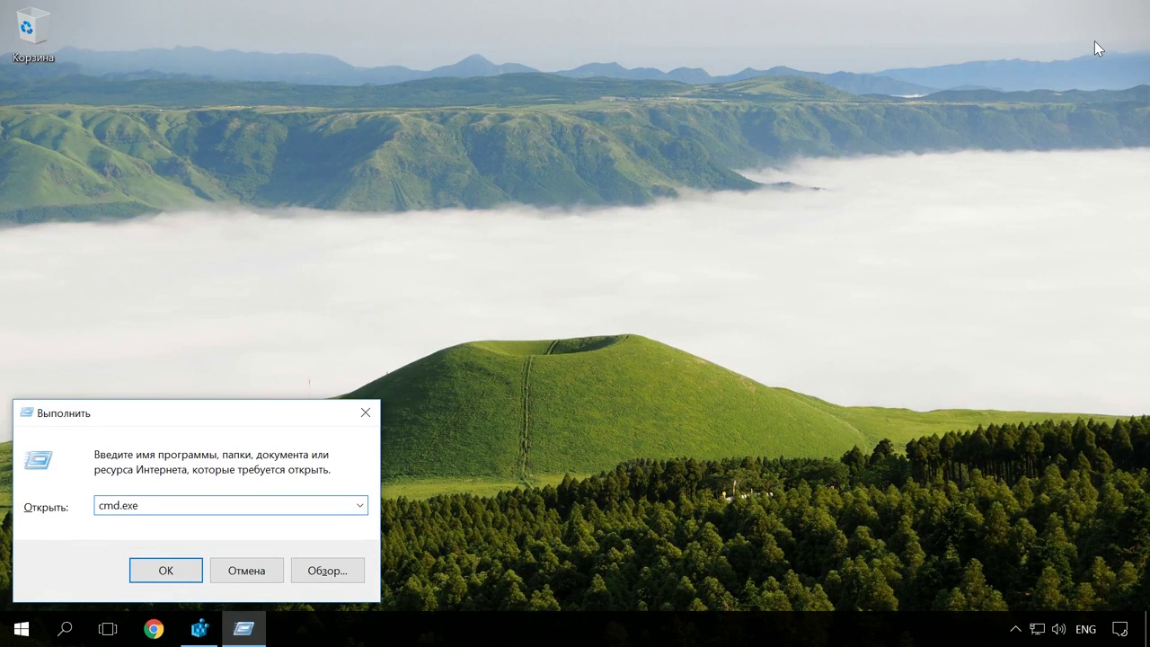
pyautogui.press('Return')
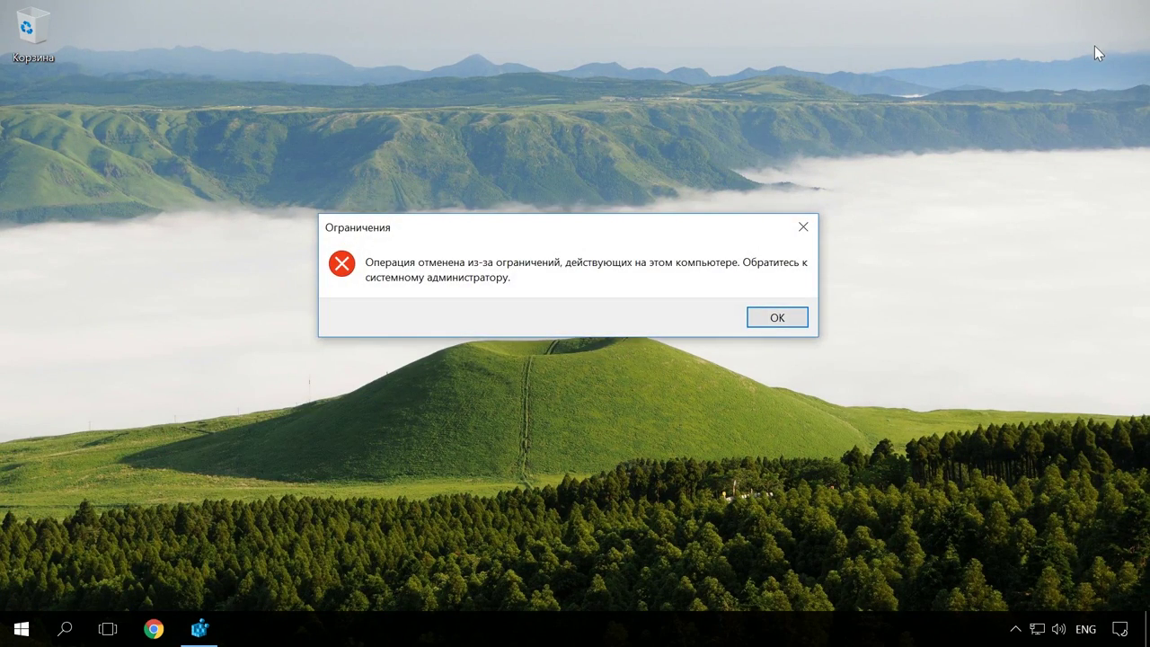
pyautogui.click(796, 317)
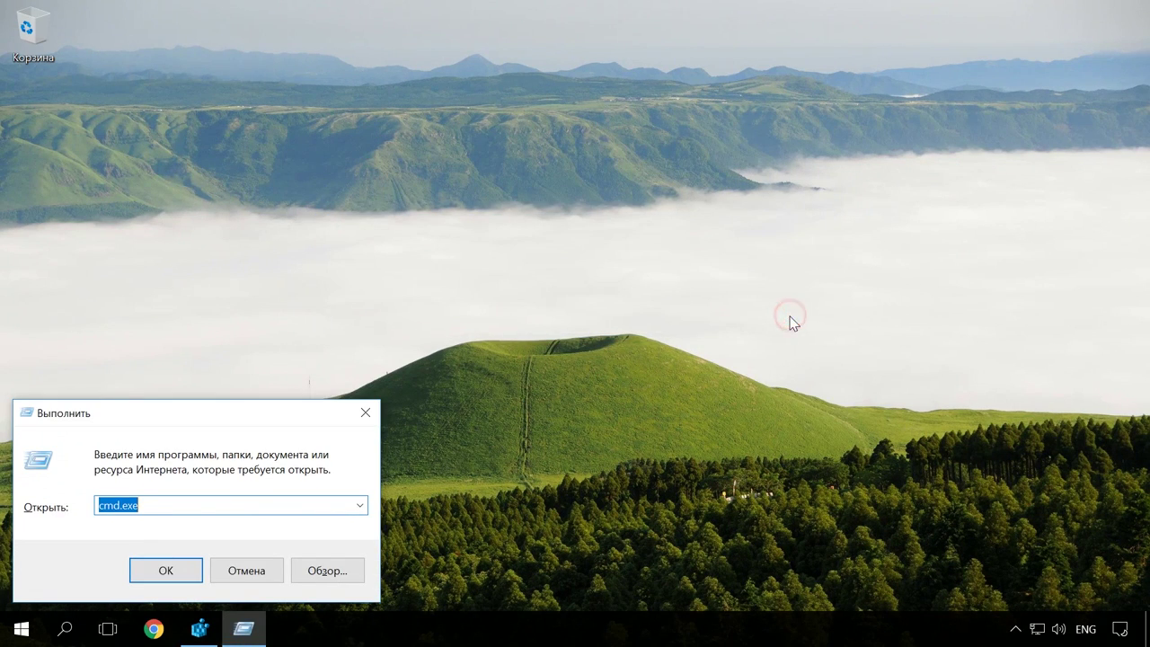
pyautogui.click(365, 413)
pyautogui.click(153, 628)
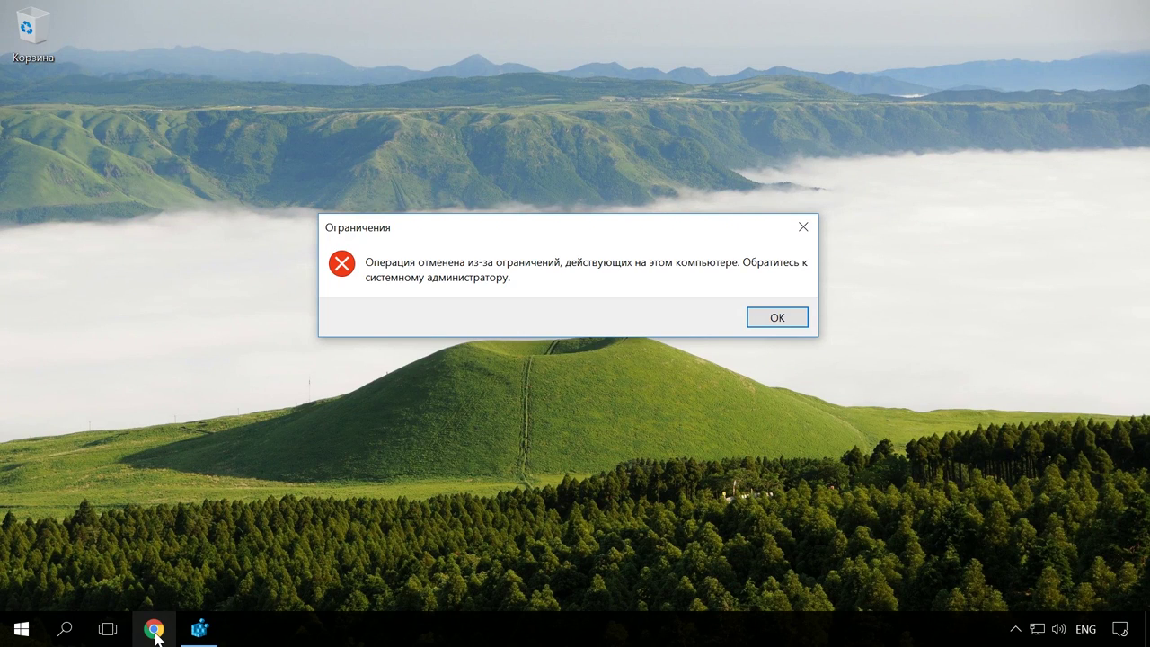
pyautogui.click(776, 319)
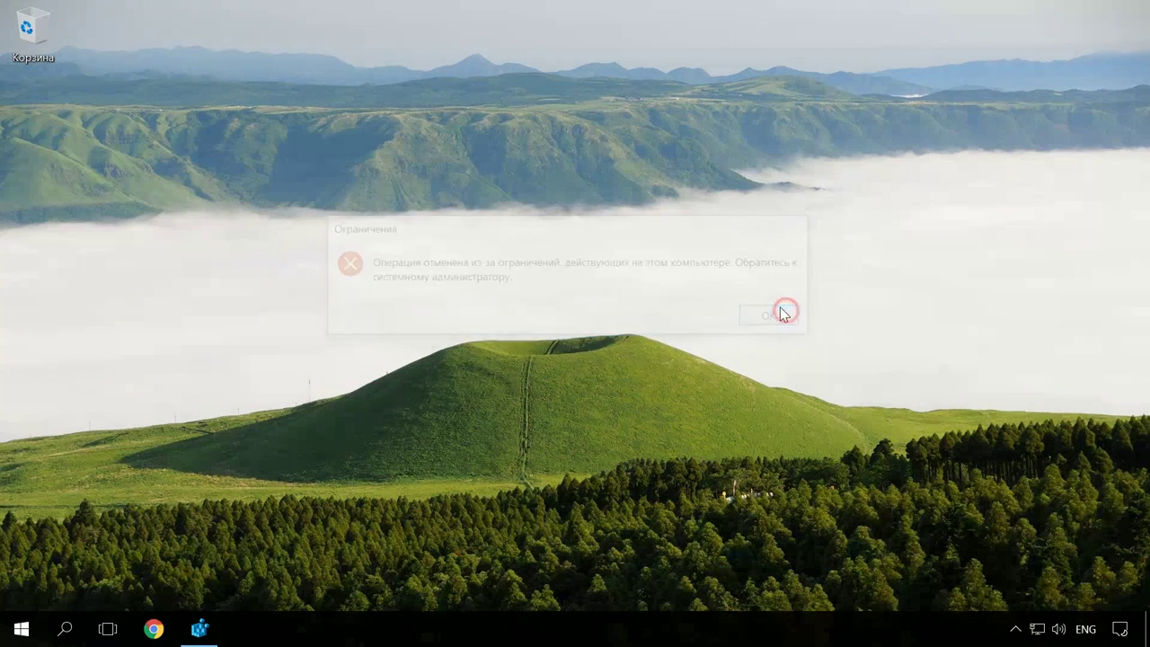
# Step: In the Registry Editor, delete the DisallowRun subkey under Policies\Explorer
pyautogui.click(212, 639)
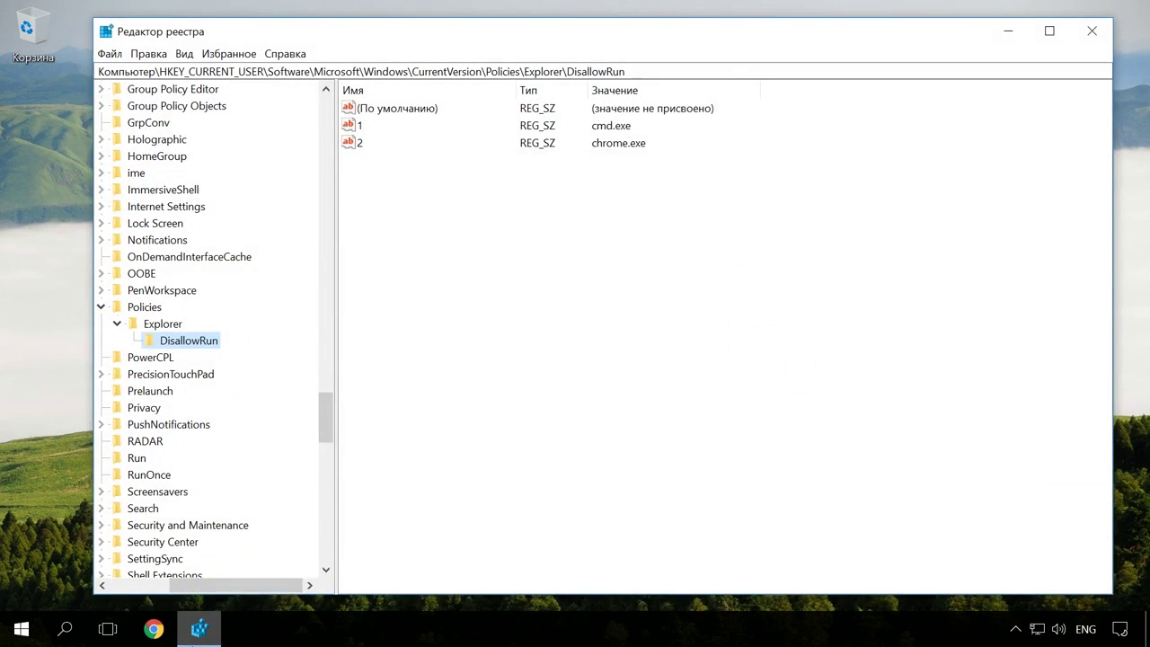
pyautogui.rightClick(205, 343)
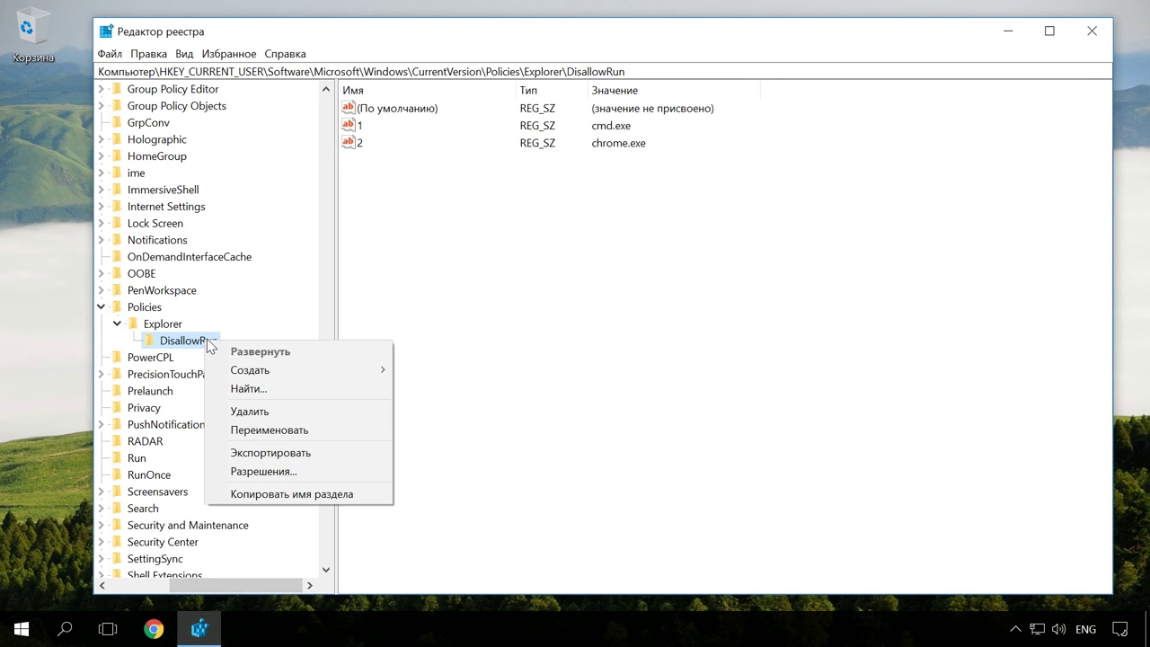
pyautogui.click(255, 410)
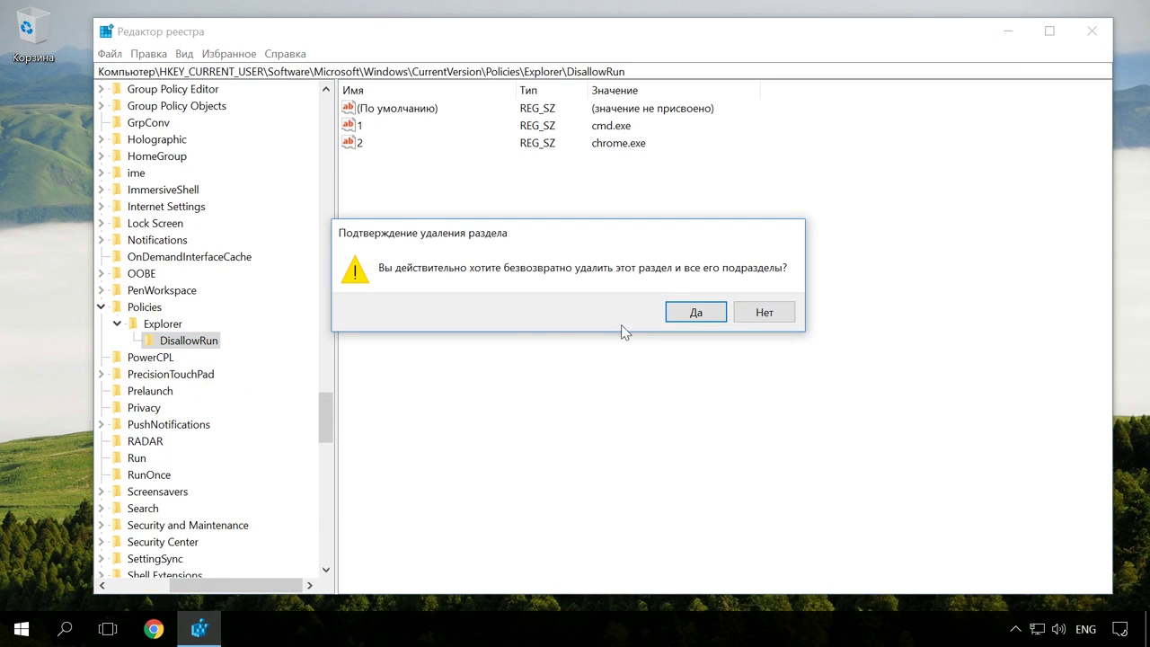
pyautogui.click(686, 311)
# Step: Delete the DisallowRun DWORD value from the Policies\Explorer key and close the Registry Editor
pyautogui.click(162, 328)
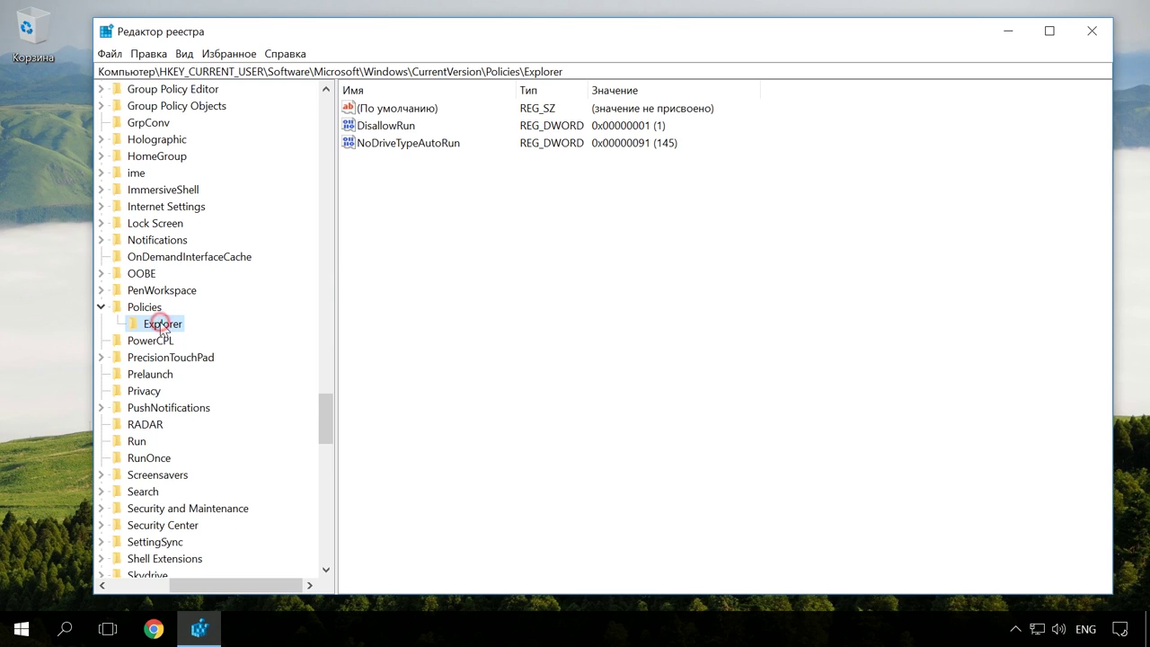
pyautogui.click(392, 131)
pyautogui.rightClick(393, 131)
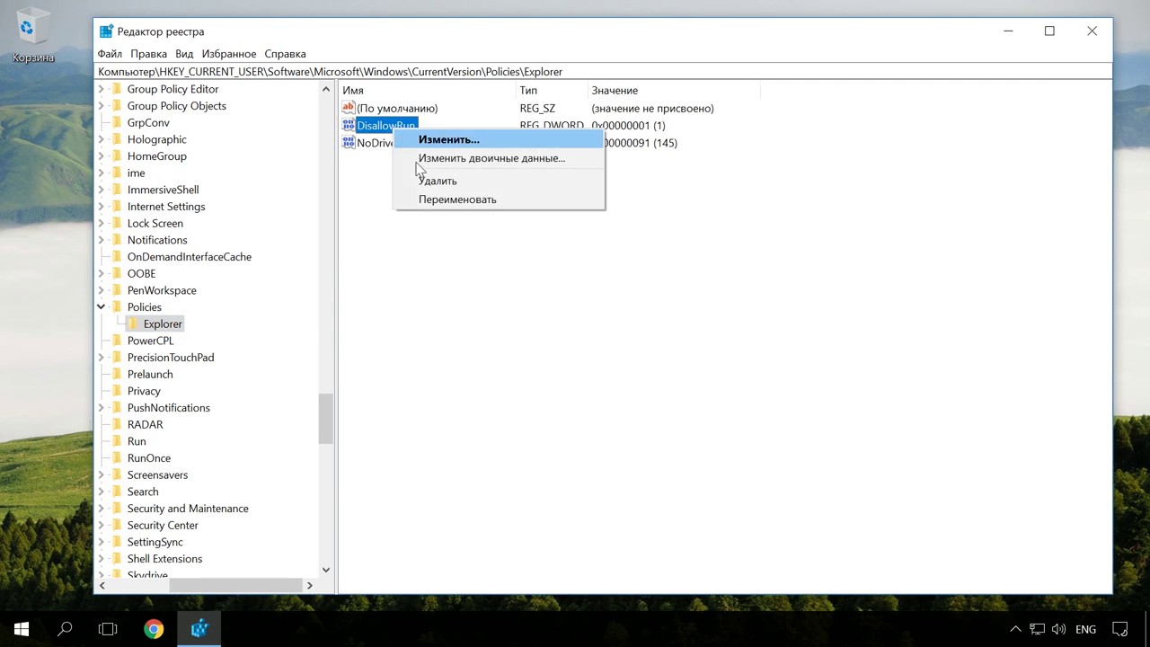
pyautogui.click(446, 184)
pyautogui.click(693, 317)
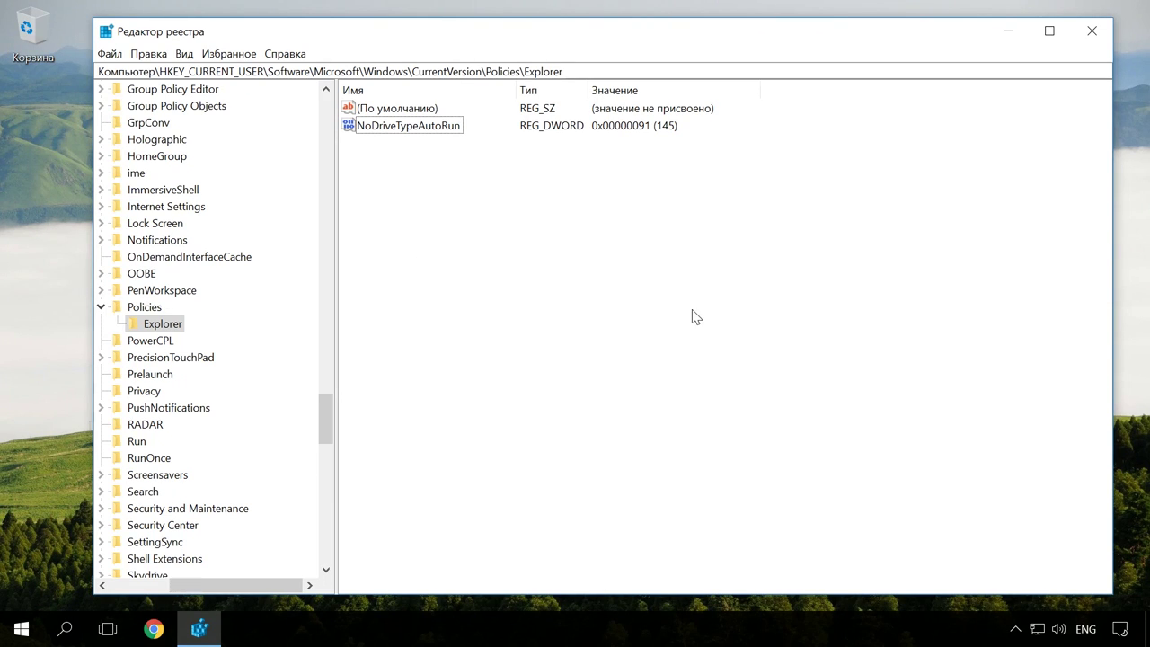
pyautogui.click(1094, 33)
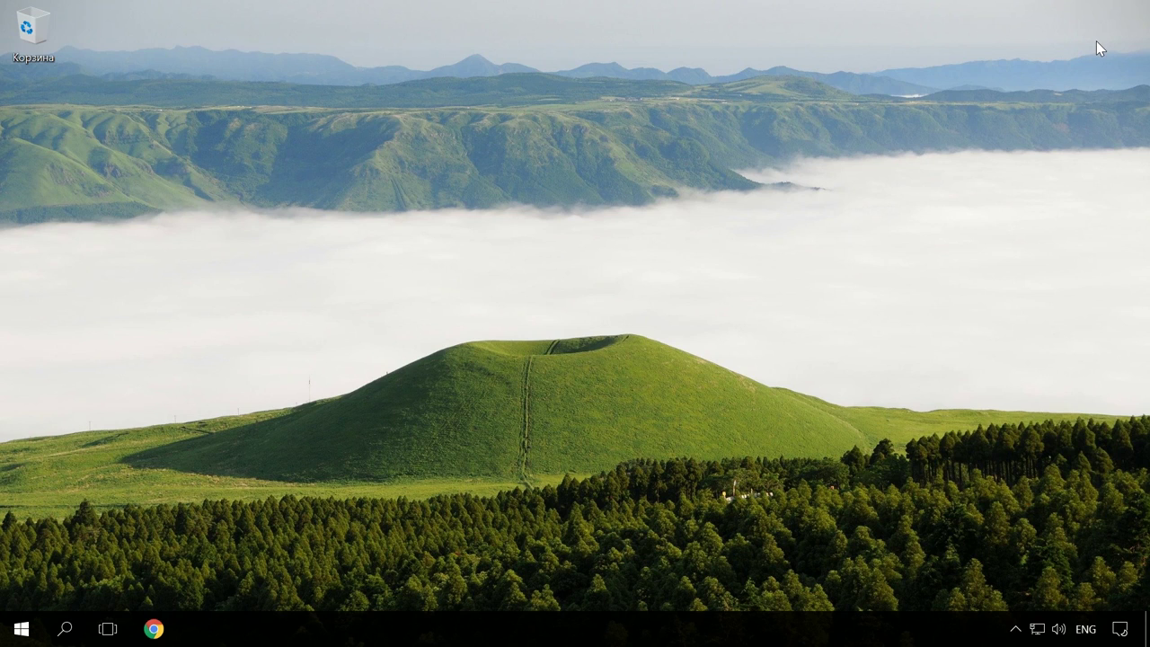
# Step: Run gpedit.msc to open the Local Group Policy Editor, then enlarge its window and widen the tree pane
pyautogui.press('super+r')
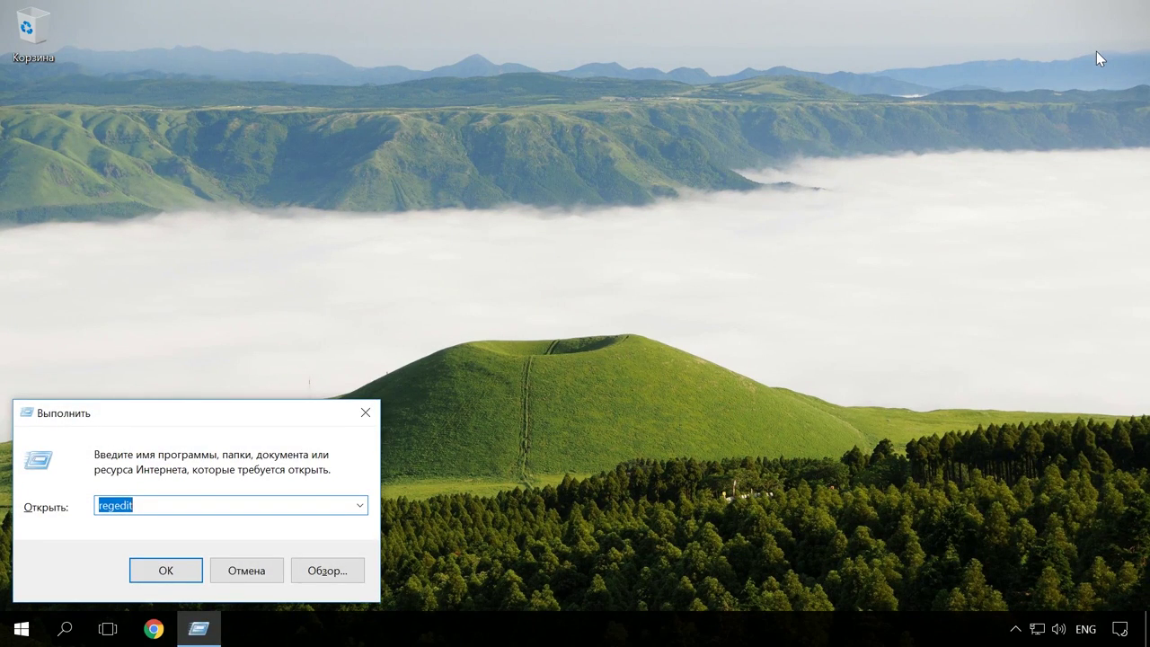
pyautogui.write('gpe')
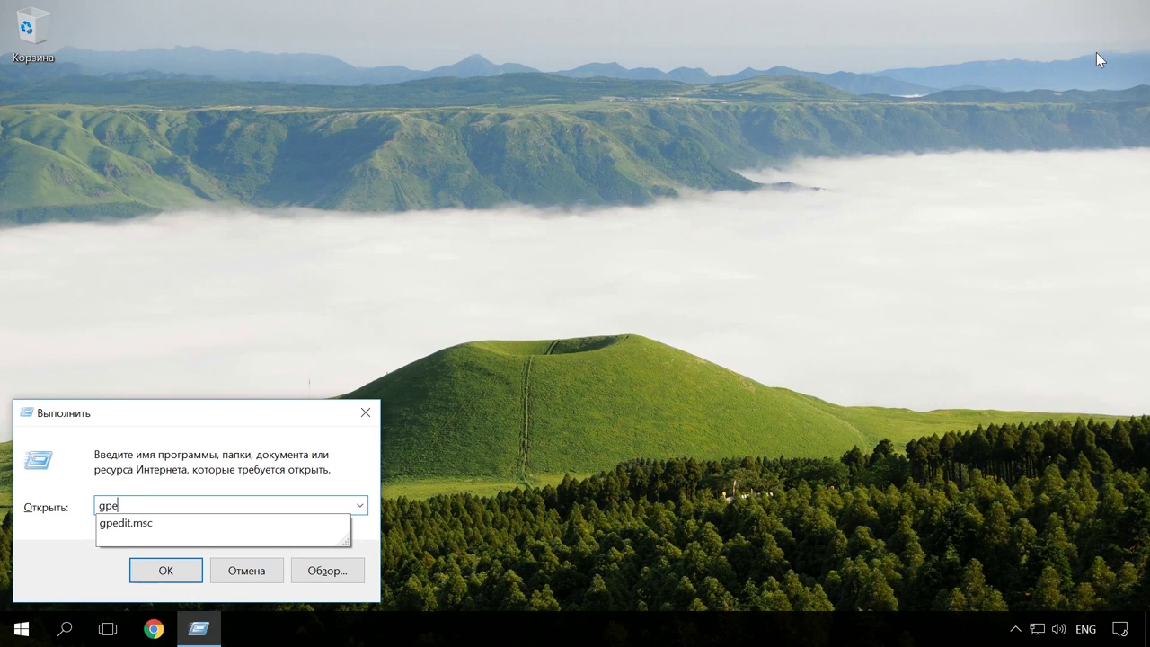
pyautogui.write('dit.msc')
pyautogui.press('Return')
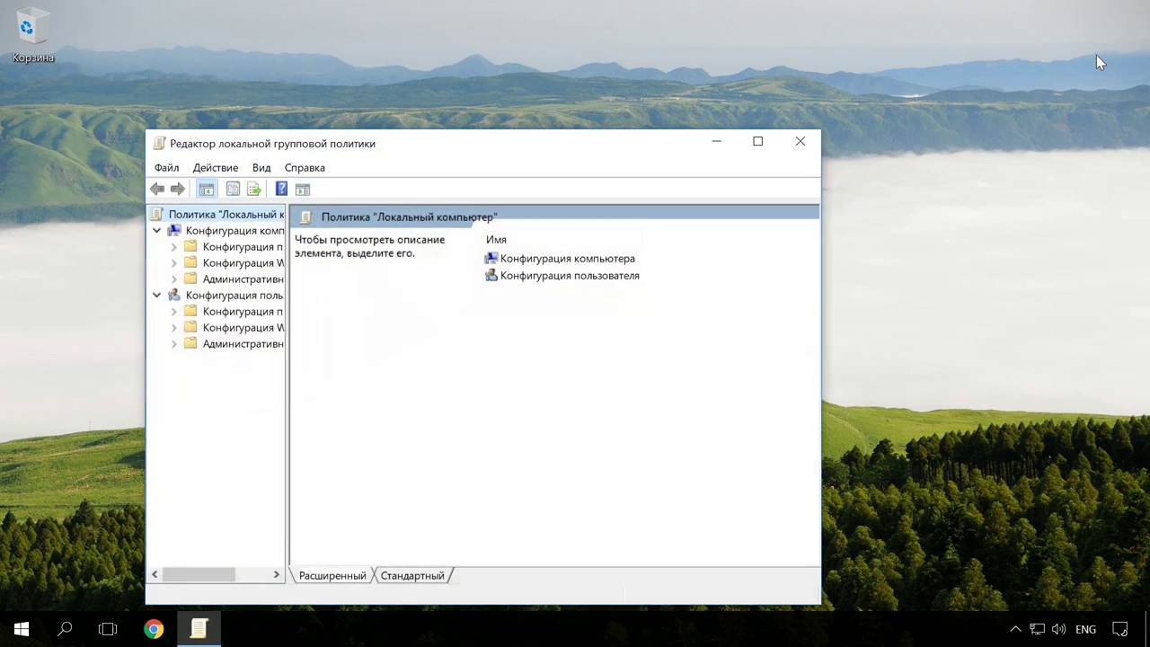
pyautogui.moveTo(821, 132); pyautogui.dragTo(1023, 26)
pyautogui.moveTo(288, 271); pyautogui.dragTo(432, 267)
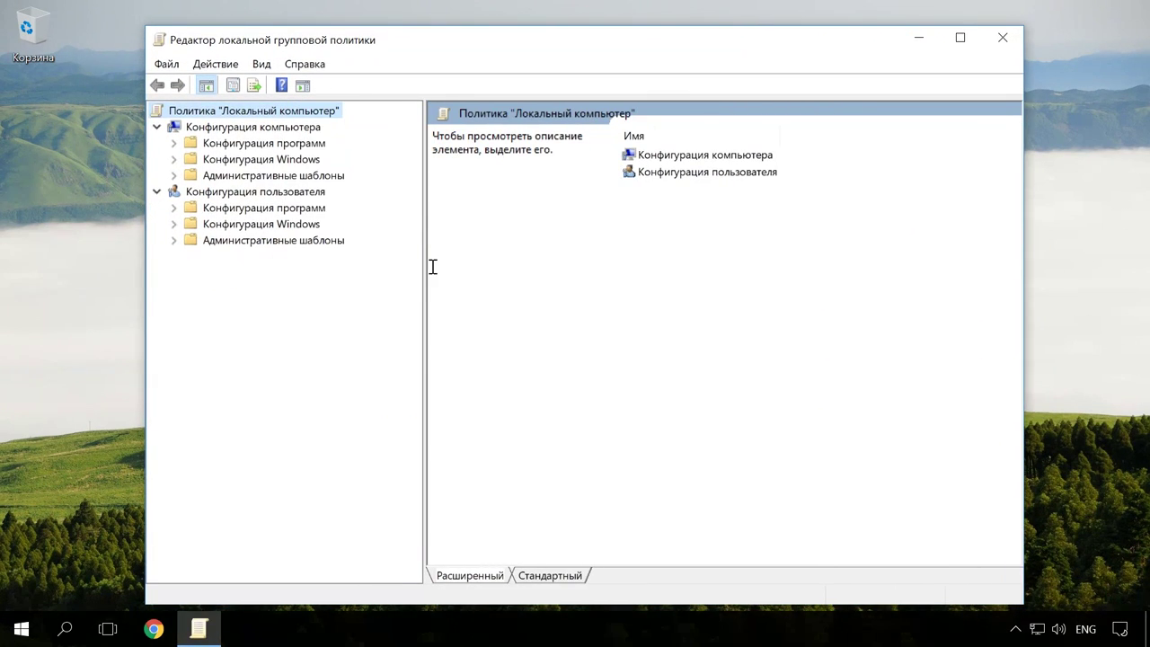
# Step: Display all settings of the user configuration's Administrative Templates (Все параметры), sorted alphabetically by setting name
pyautogui.click(289, 194)
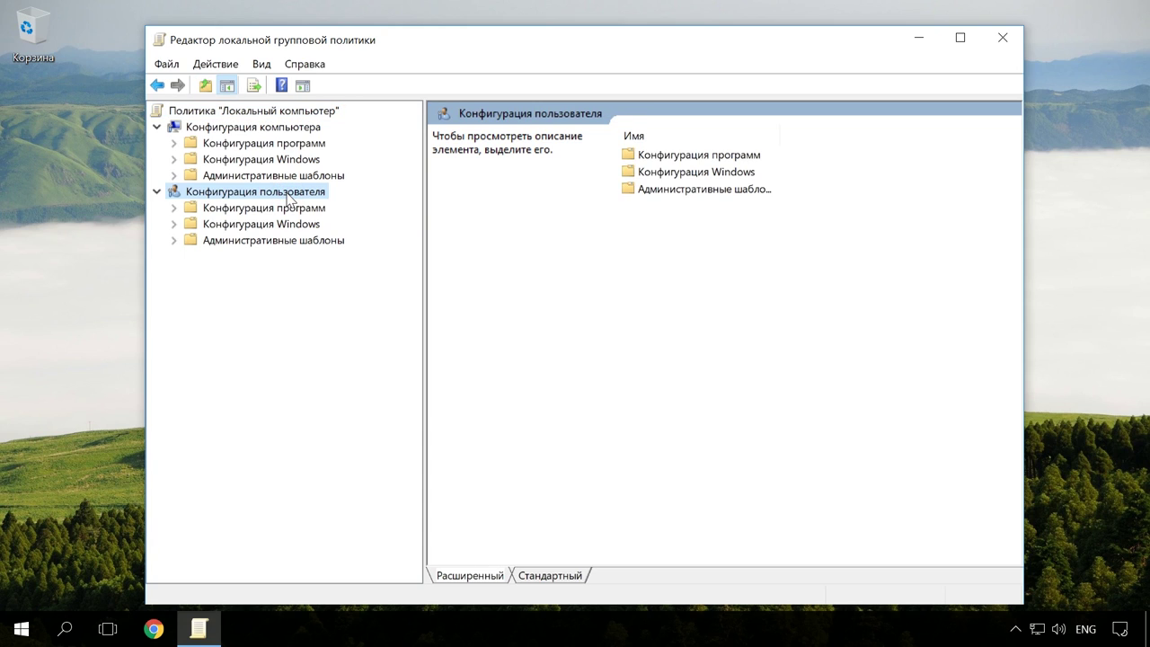
pyautogui.click(173, 240)
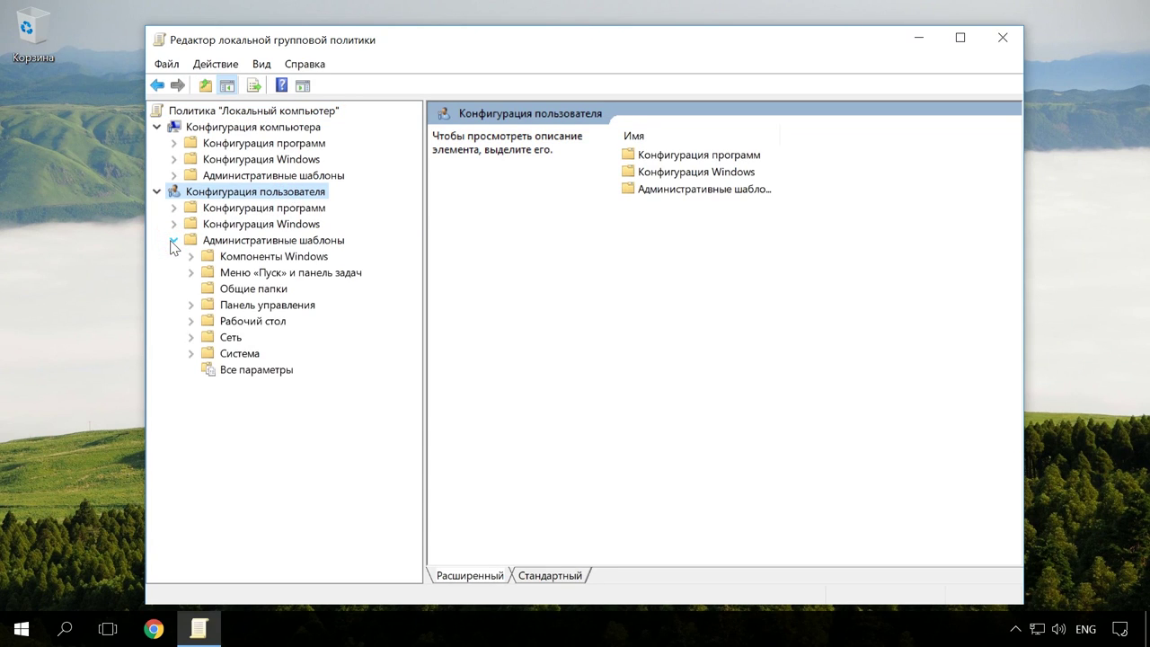
pyautogui.click(261, 372)
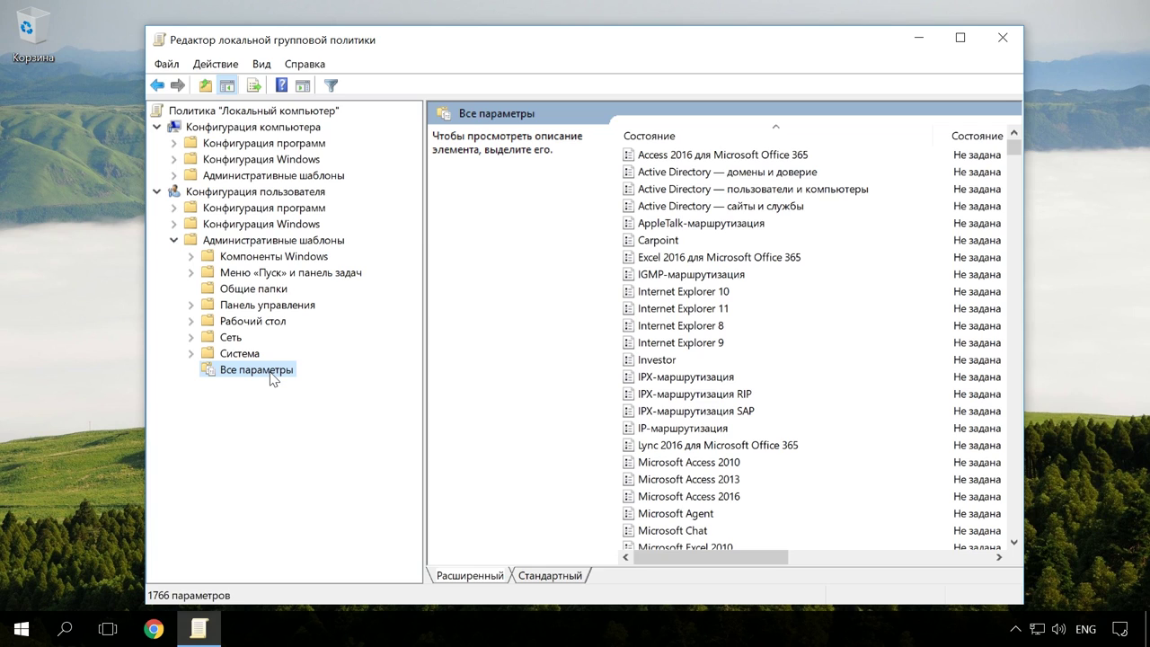
pyautogui.click(719, 127)
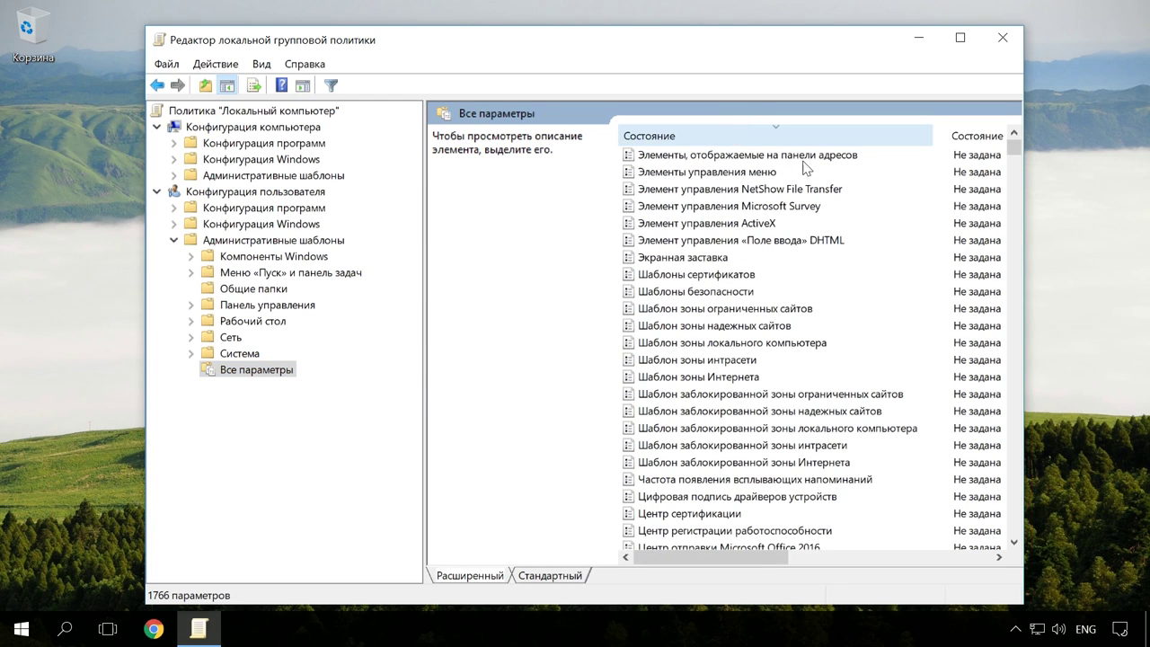
pyautogui.click(785, 127)
# Step: Find and open the policy "Не запускать указанные приложения Windows" and set it to Enabled (Включено)
pyautogui.moveTo(1013, 148); pyautogui.dragTo(1010, 325)
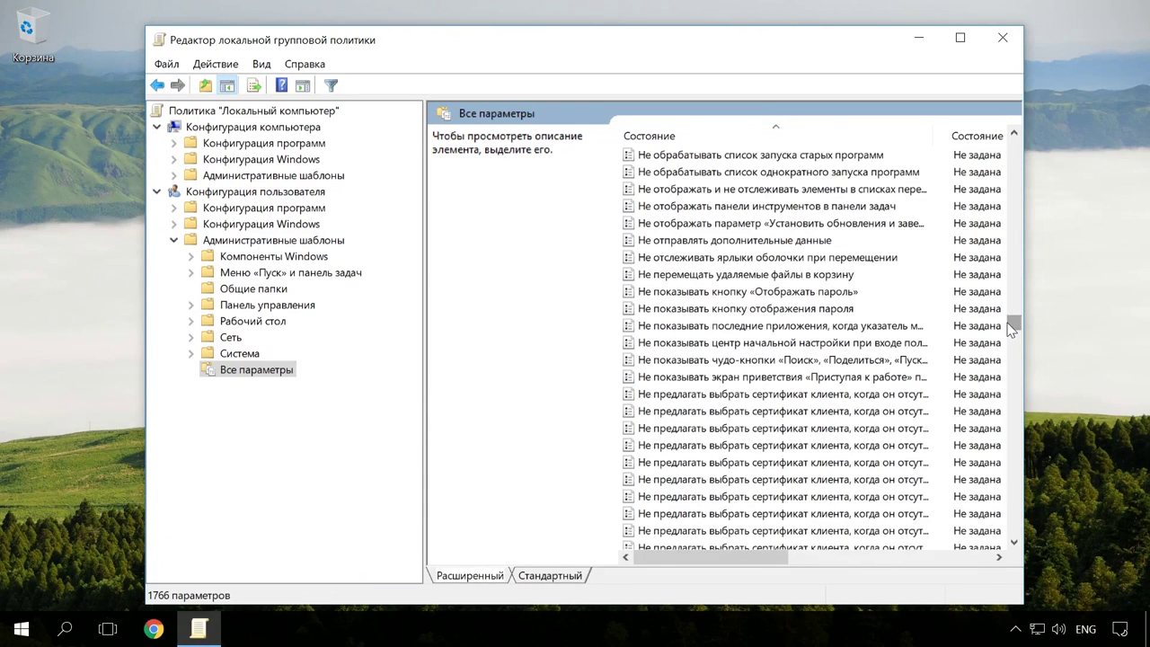
pyautogui.scroll(4, 813, 305)
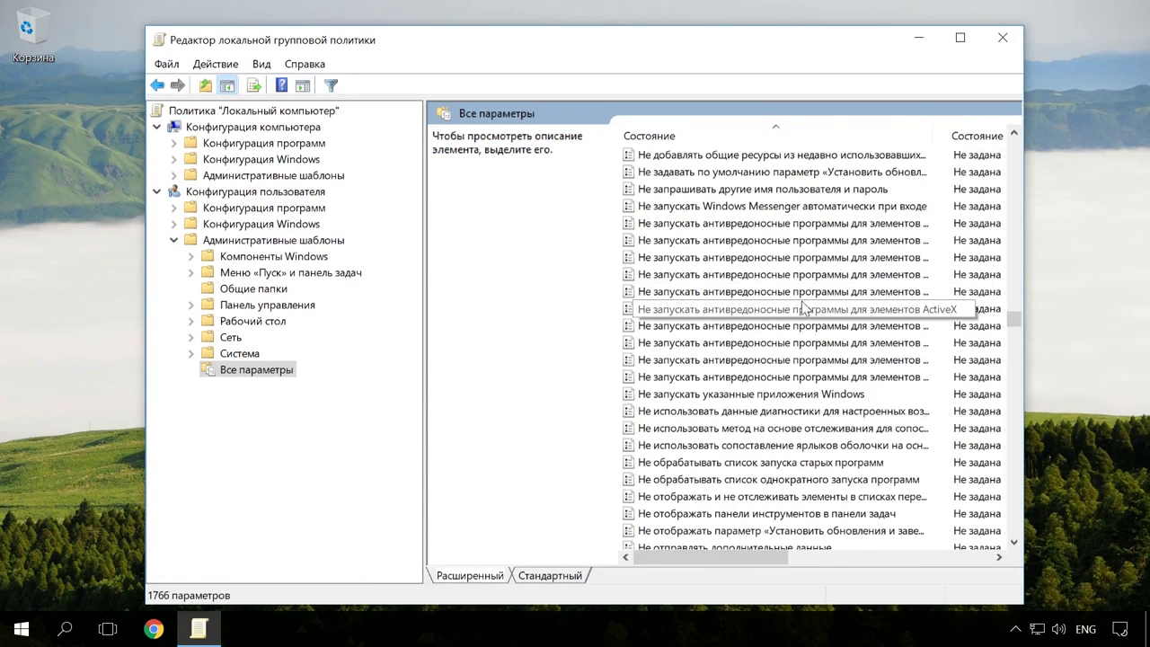
pyautogui.click(765, 395)
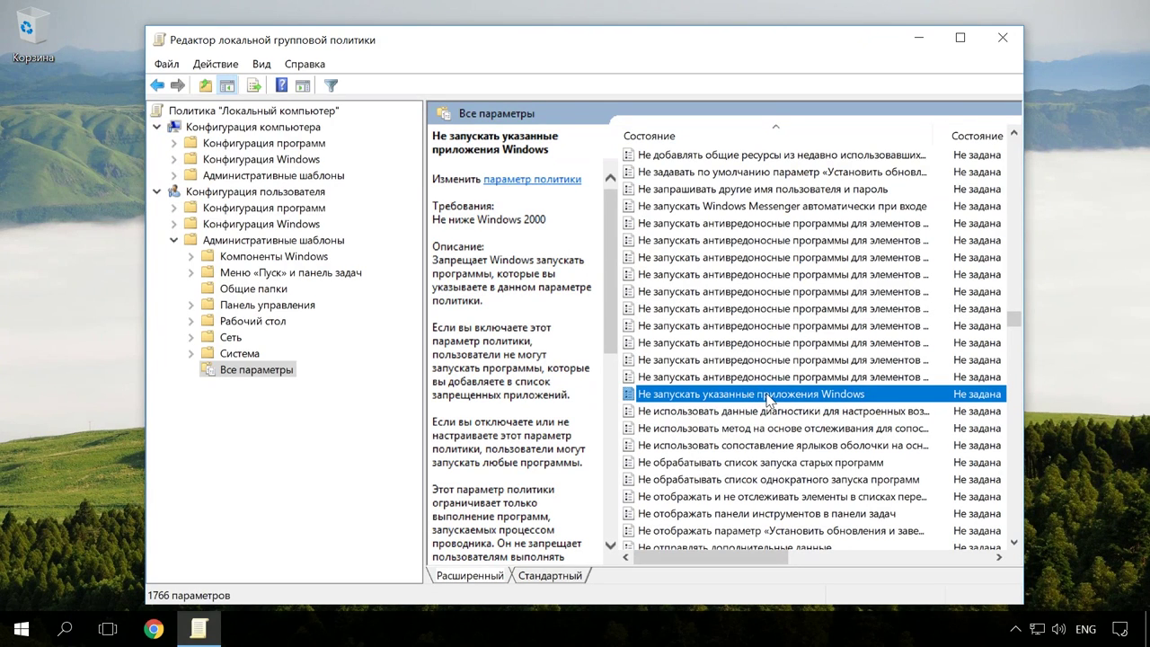
pyautogui.doubleClick(765, 394)
pyautogui.moveTo(356, 80); pyautogui.dragTo(594, 43)
pyautogui.click(364, 146)
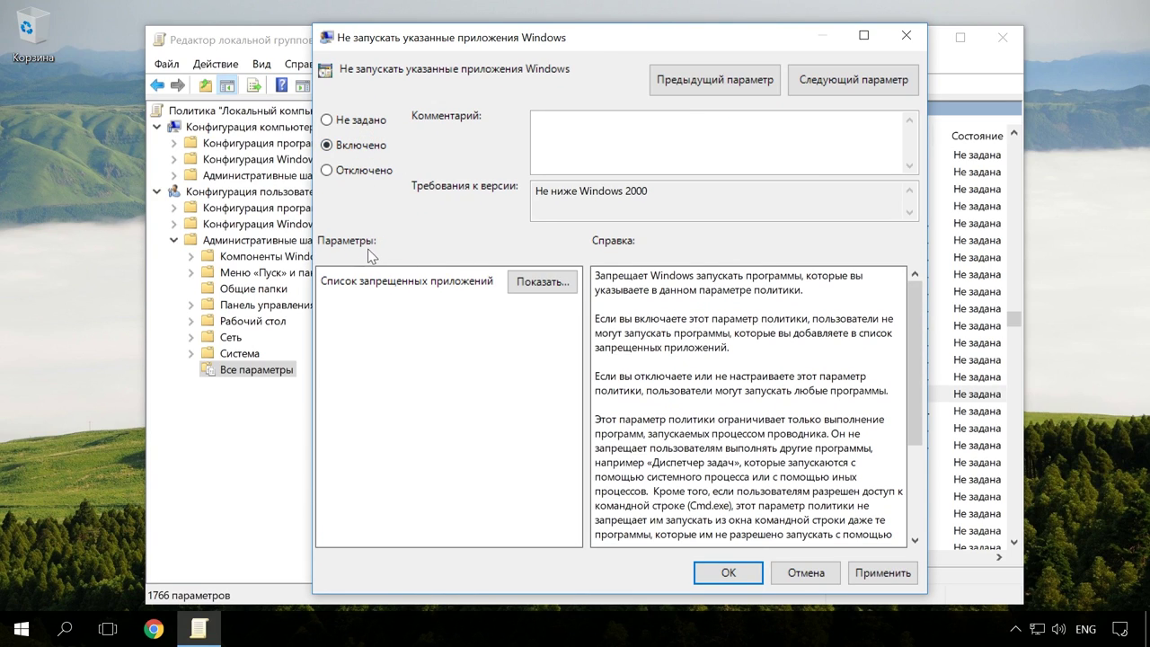
# Step: Open the policy's list of disallowed applications and add regedit.exe as its first entry
pyautogui.click(541, 282)
pyautogui.moveTo(331, 101); pyautogui.dragTo(507, 157)
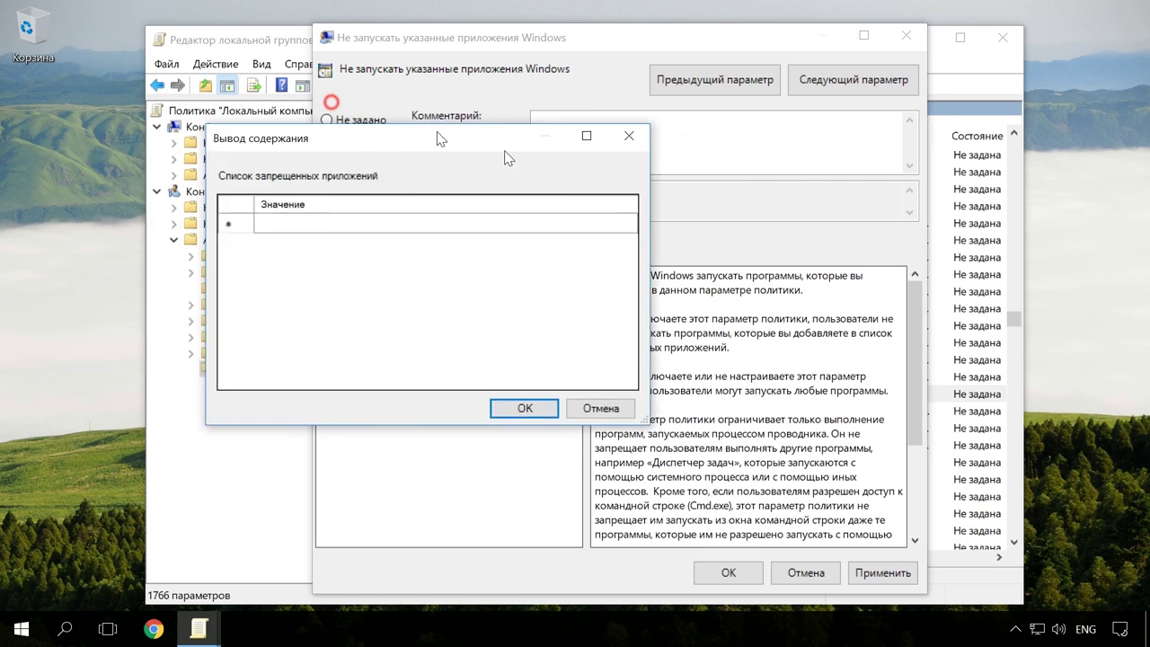
pyautogui.moveTo(439, 138); pyautogui.dragTo(651, 141)
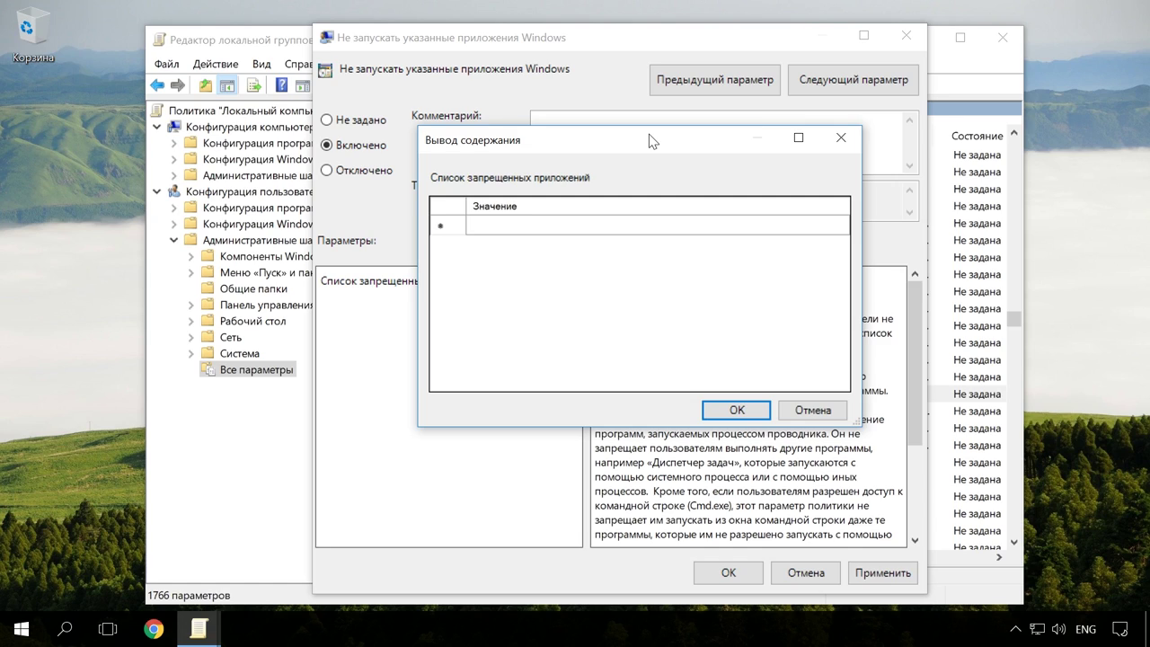
pyautogui.click(492, 226)
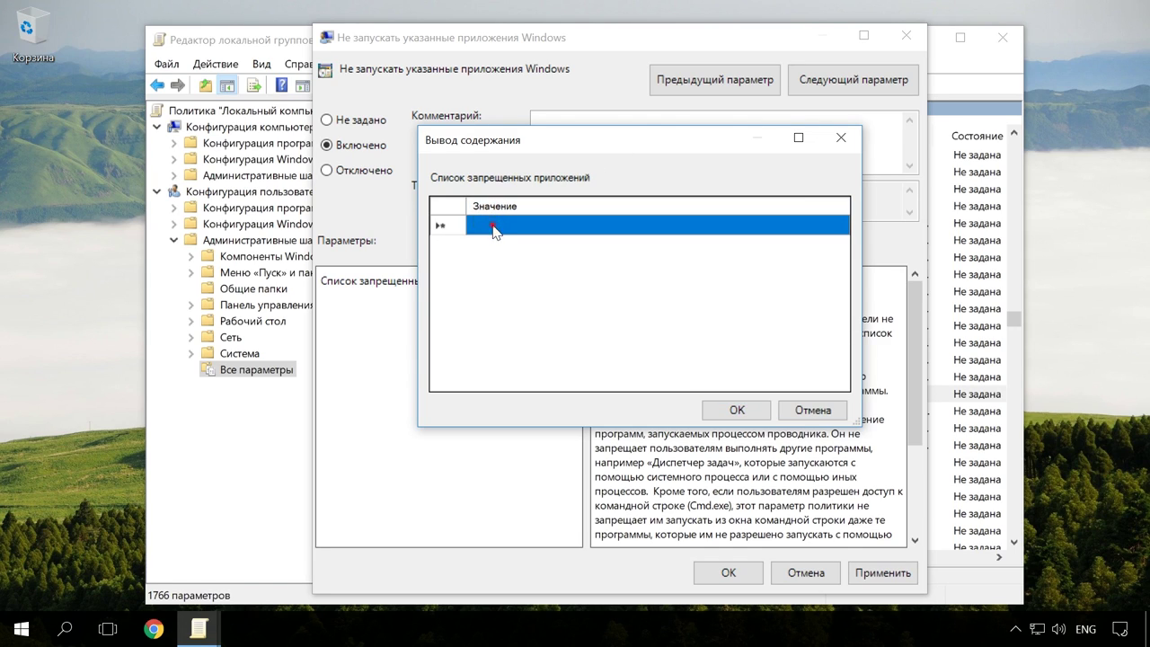
pyautogui.click(493, 227)
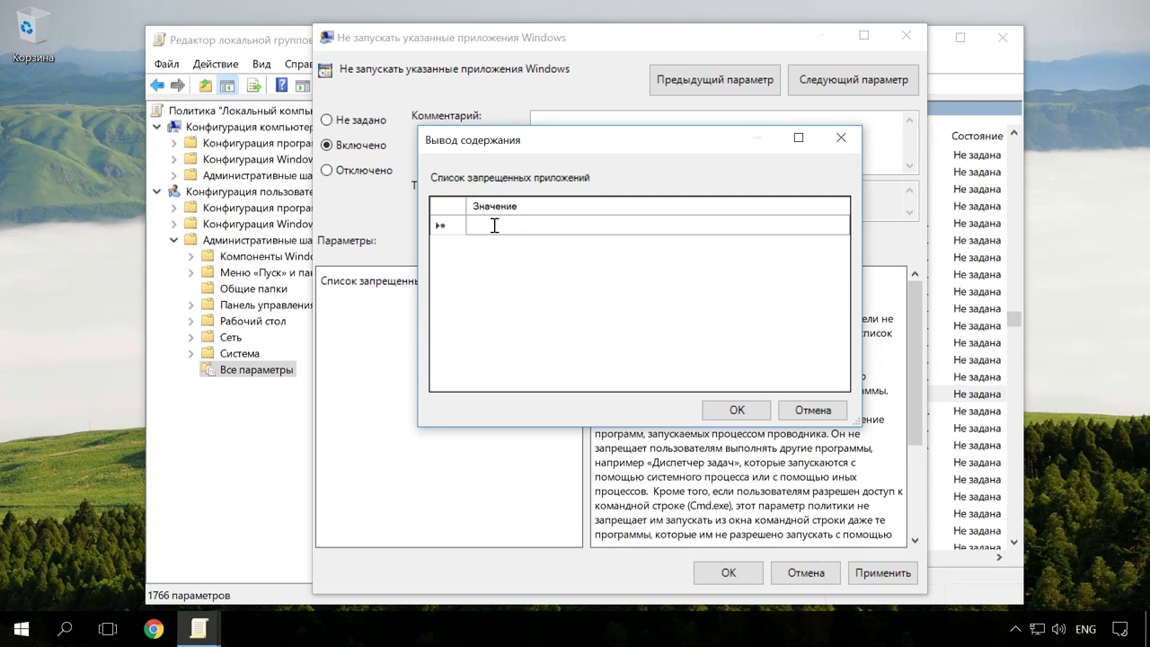
pyautogui.write('regedi')
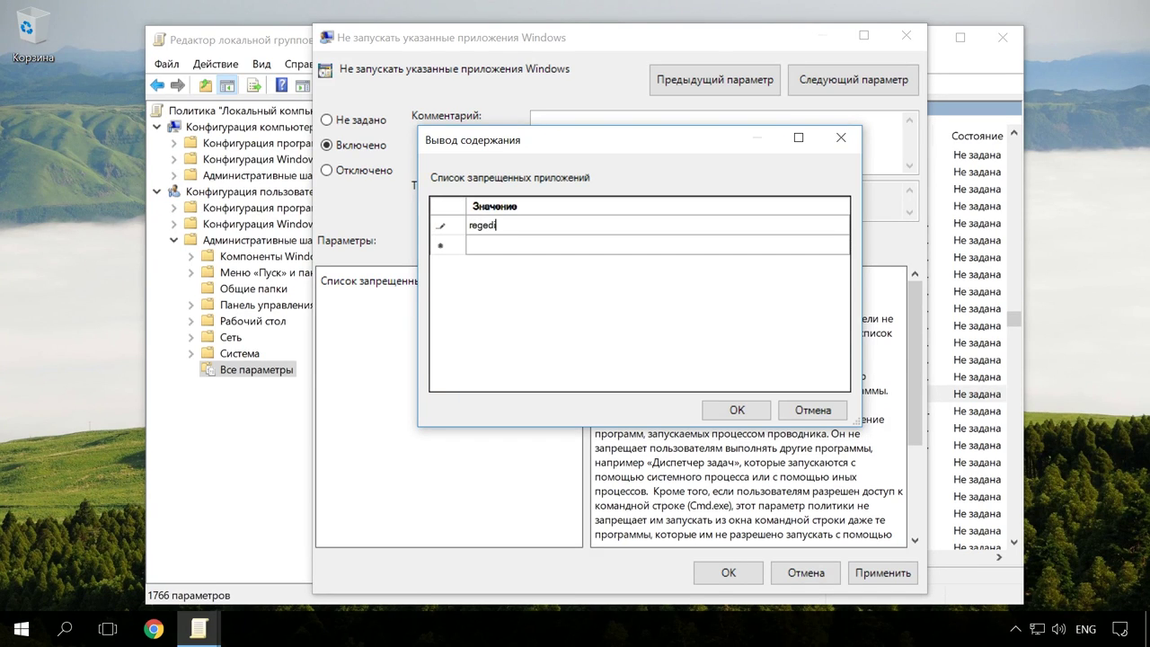
pyautogui.write('t.exe')
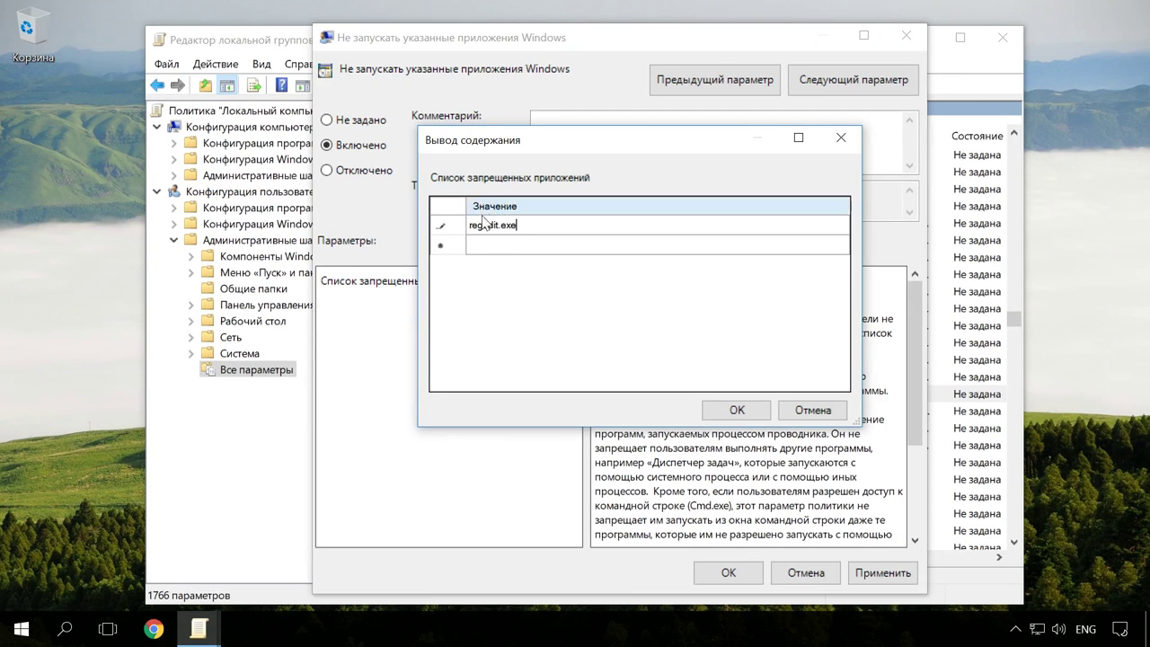
pyautogui.click(493, 248)
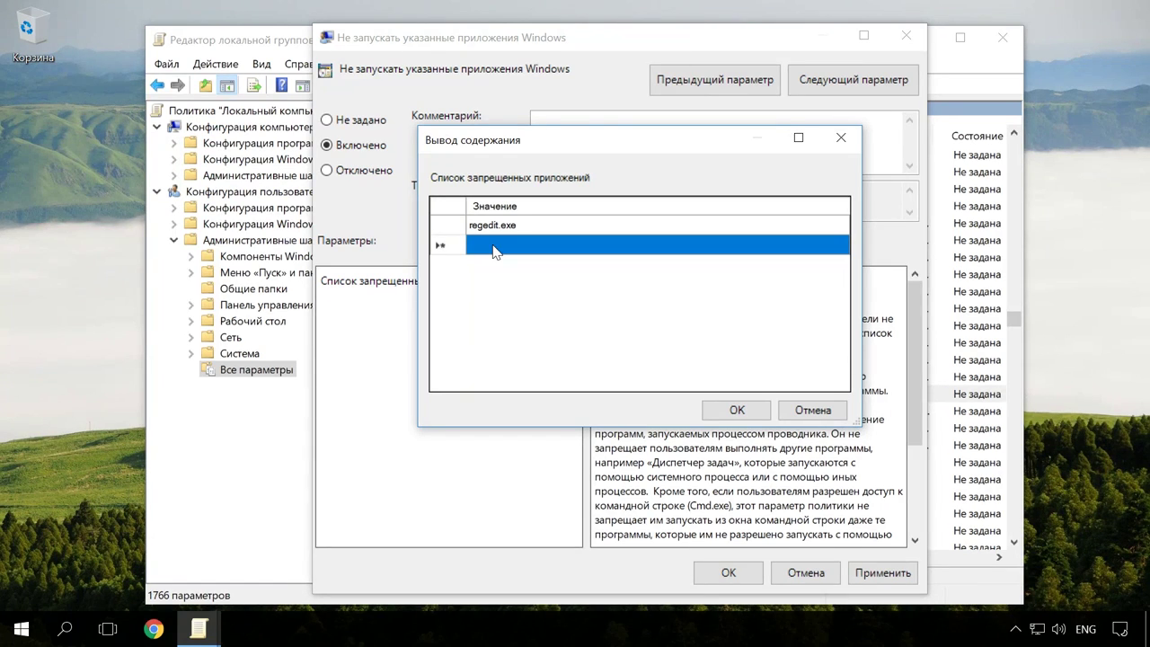
# Step: Search Windows for µTorrent and trace its shortcut to the folder containing the program's executable file
pyautogui.click(74, 632)
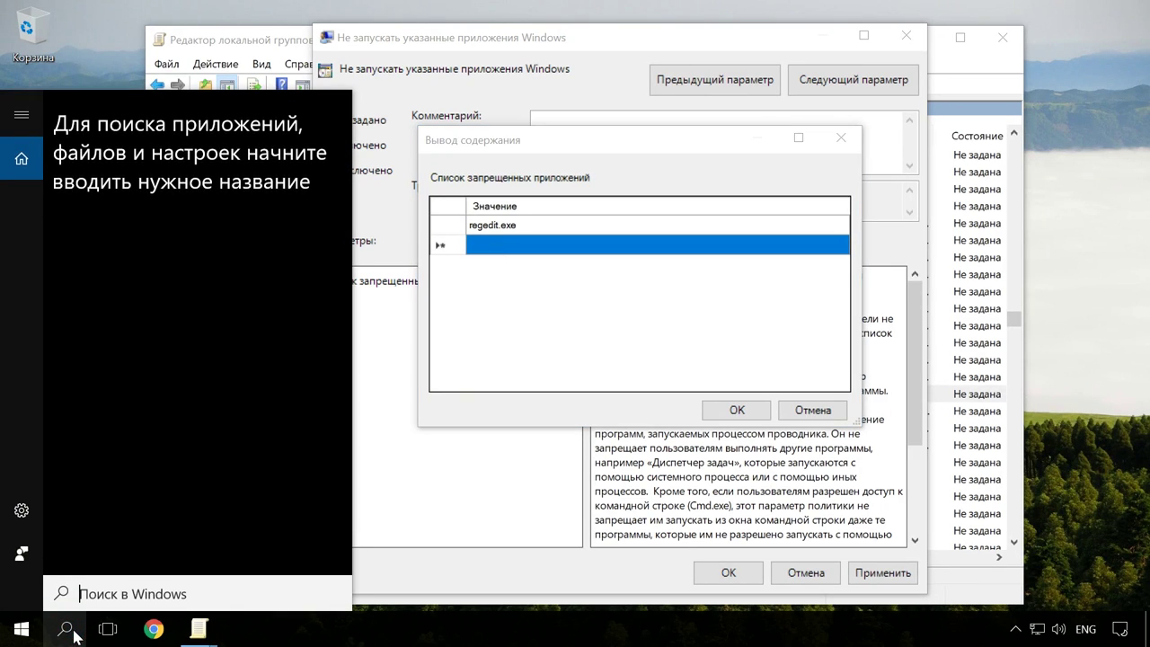
pyautogui.write('utor')
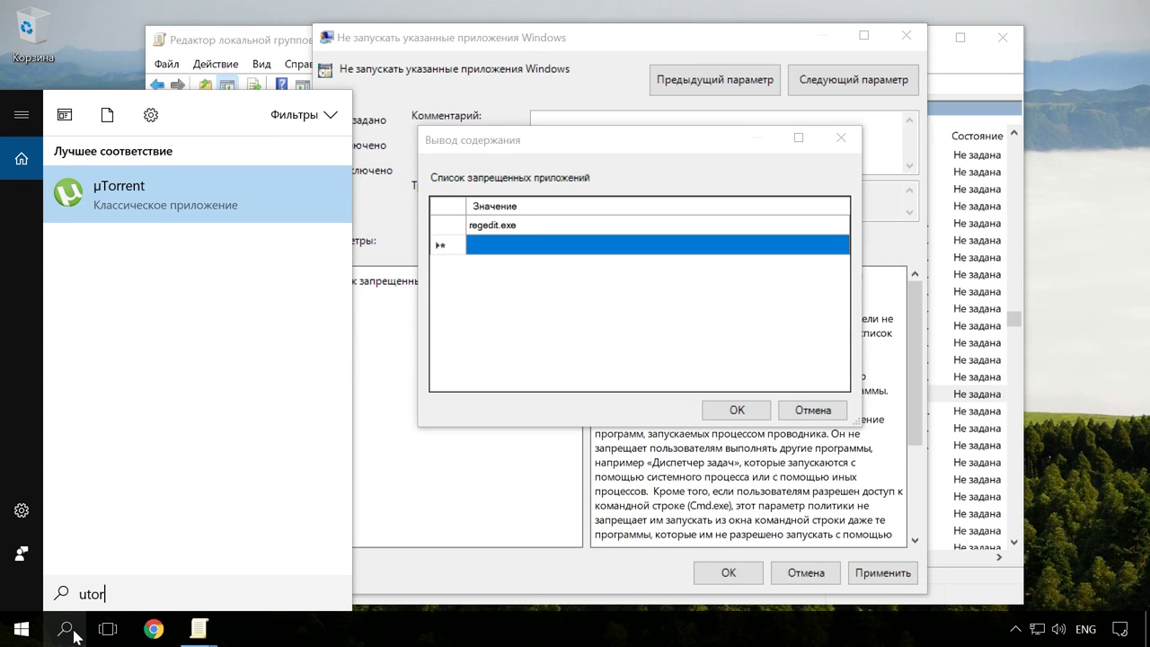
pyautogui.rightClick(187, 205)
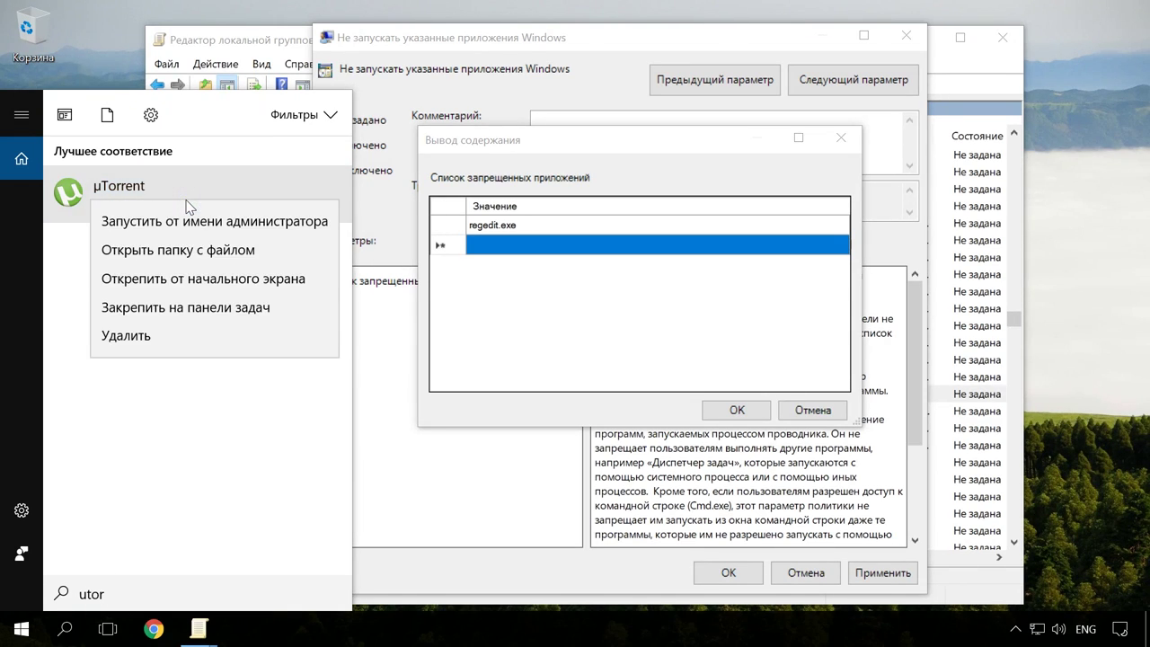
pyautogui.click(214, 251)
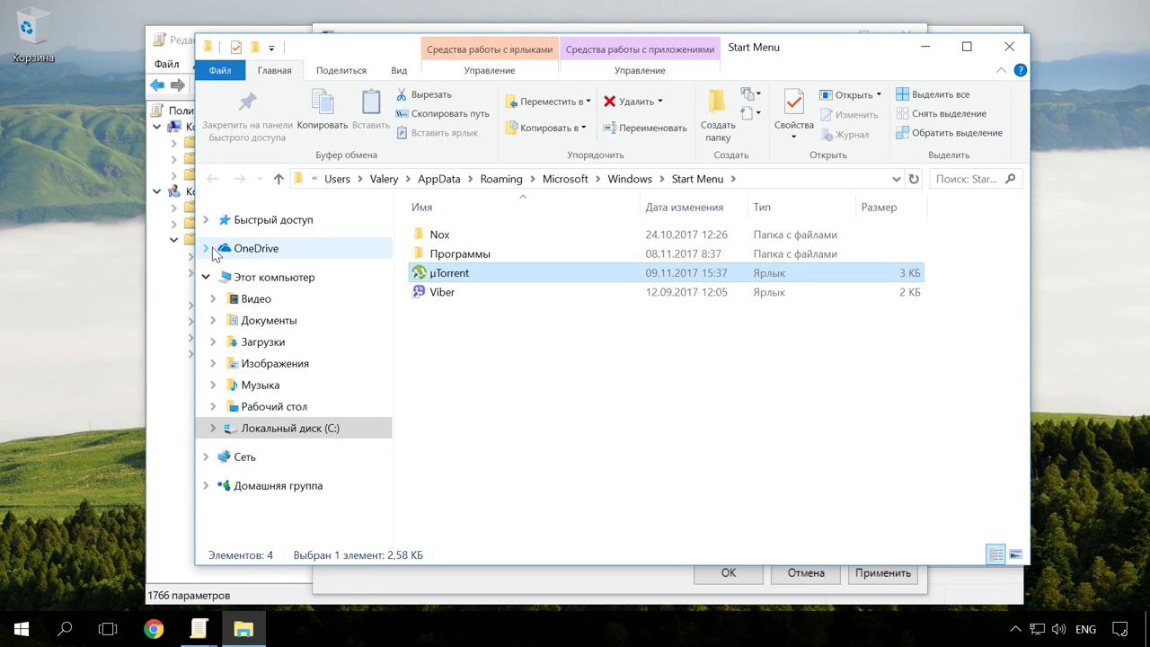
pyautogui.rightClick(479, 271)
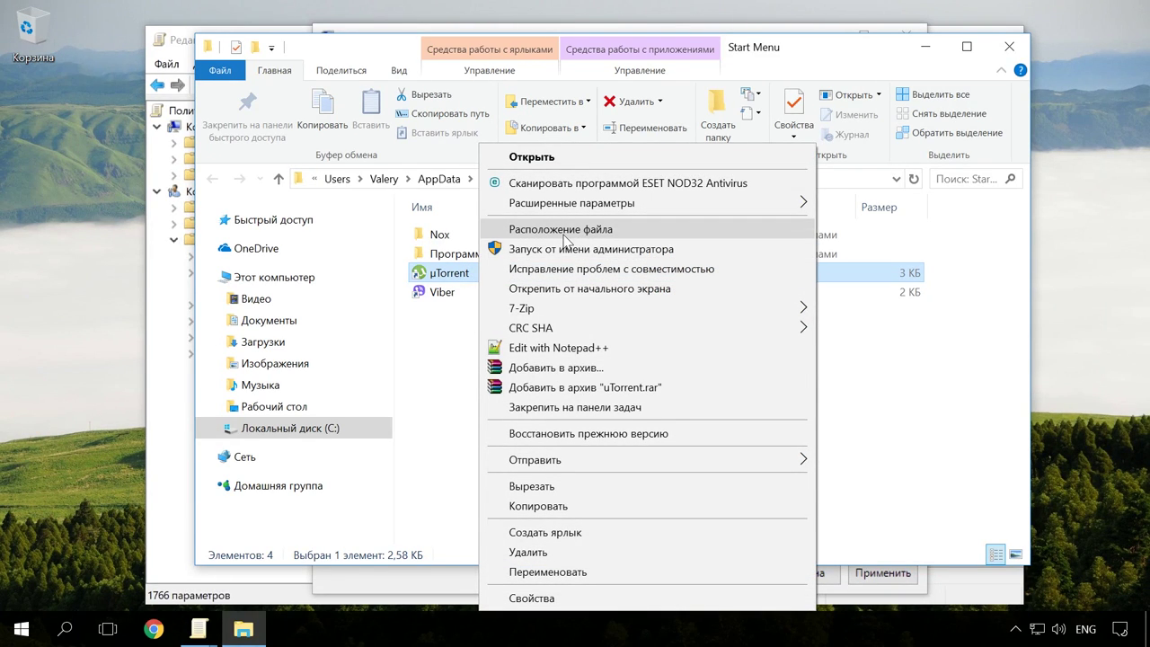
pyautogui.click(537, 597)
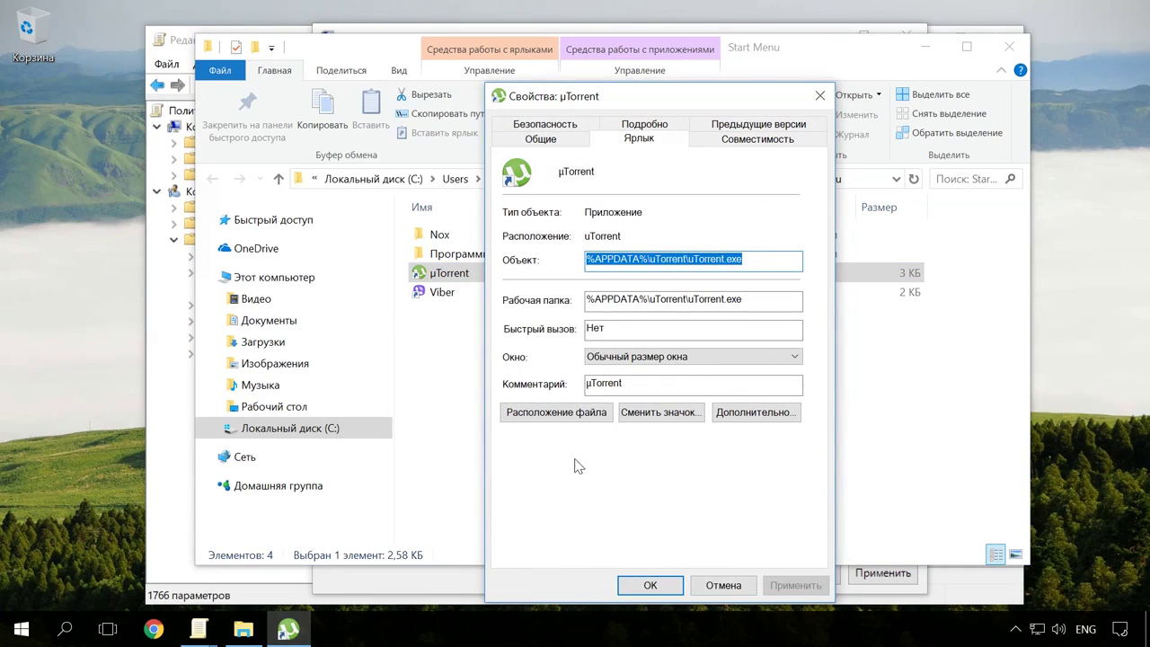
pyautogui.click(580, 411)
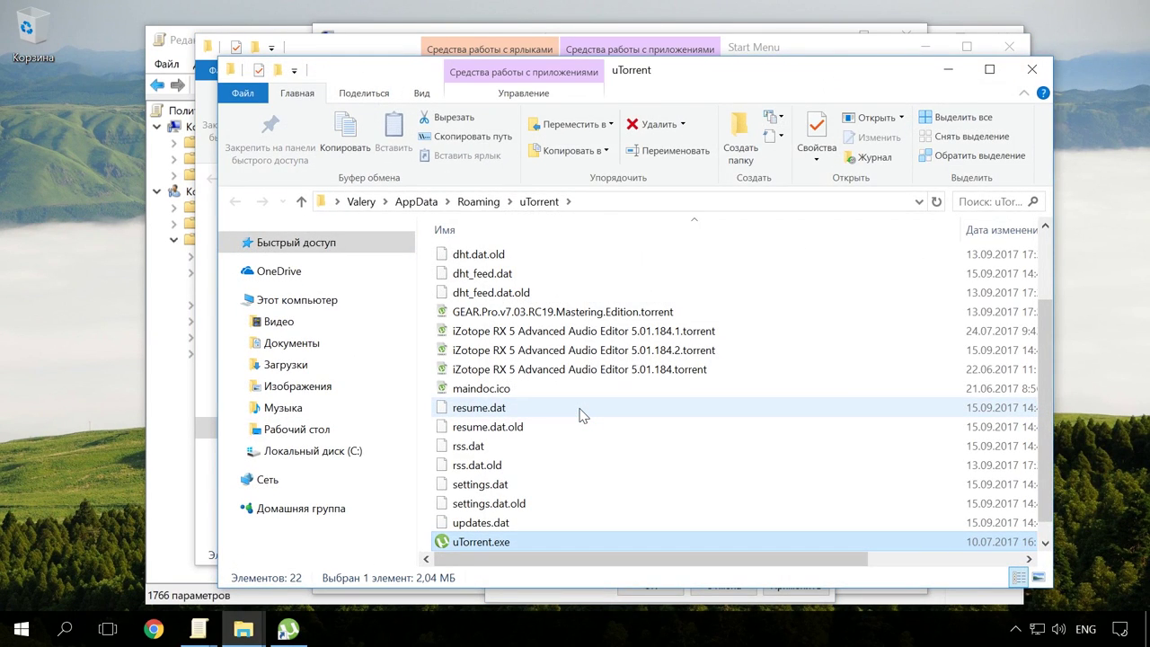
pyautogui.scroll(-1, 580, 413)
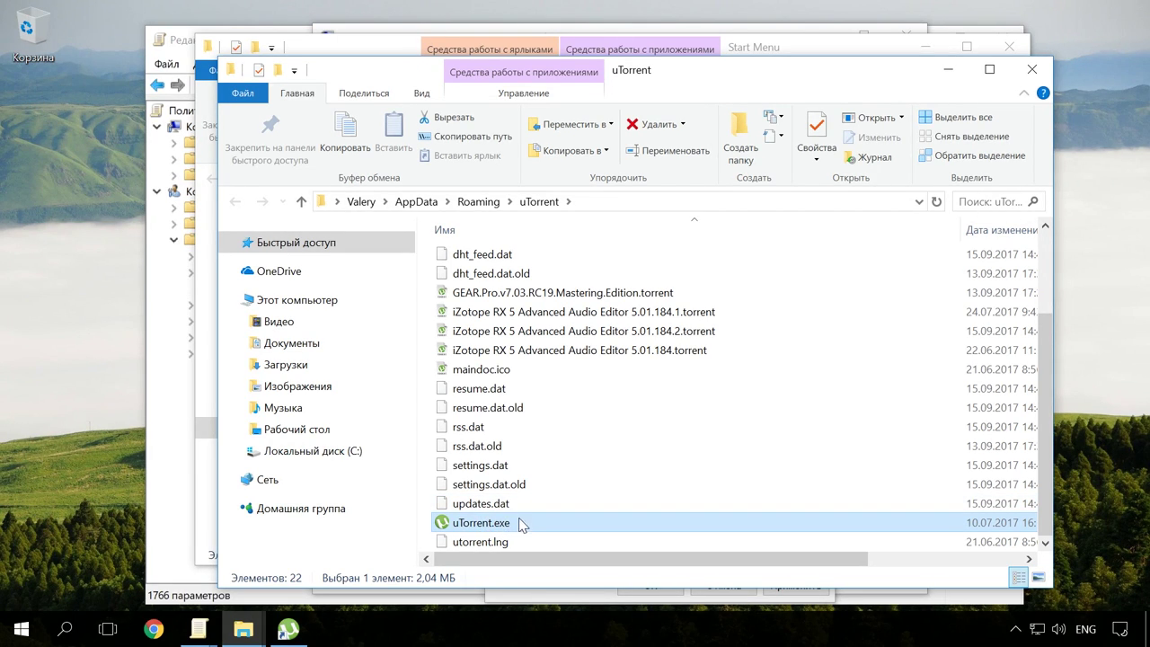
# Step: Copy the file name uTorrent.exe, then close the program folder, shortcut properties and Start Menu folder windows
pyautogui.moveTo(493, 527)
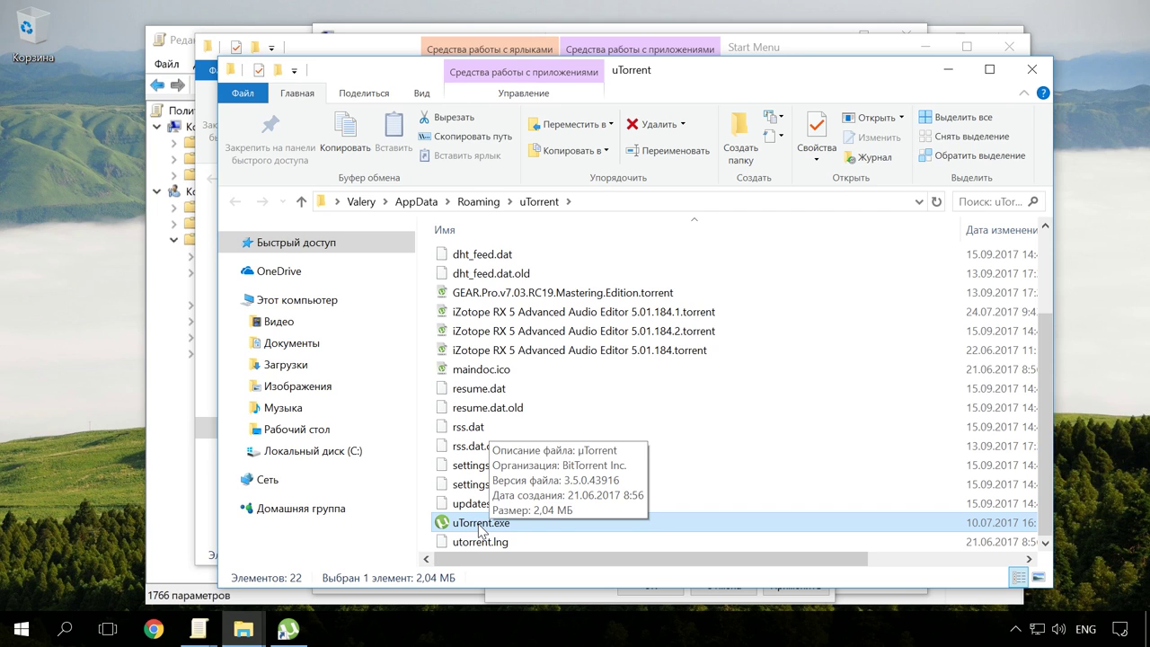
pyautogui.click(479, 528)
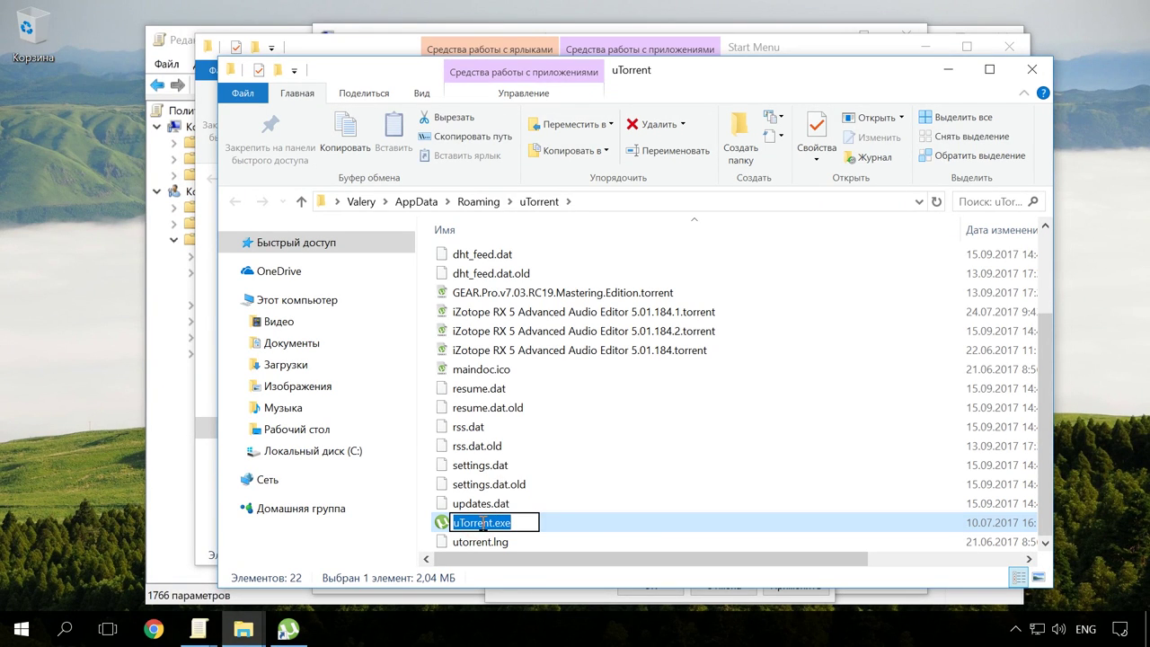
pyautogui.click(1015, 70)
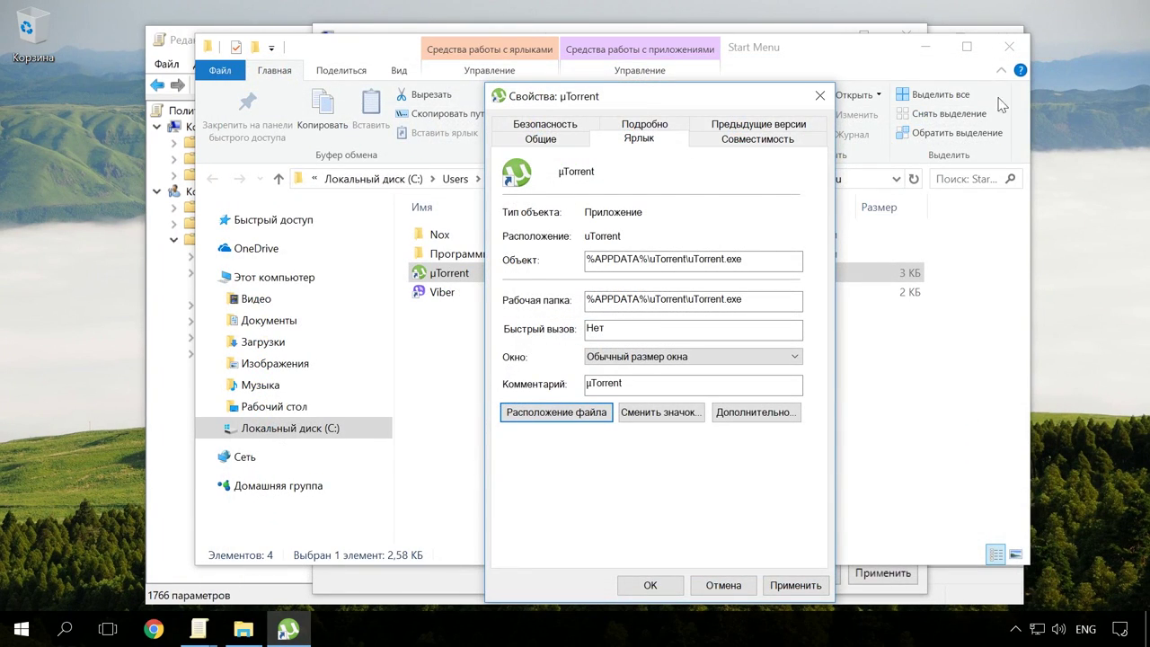
pyautogui.click(820, 95)
pyautogui.click(1008, 47)
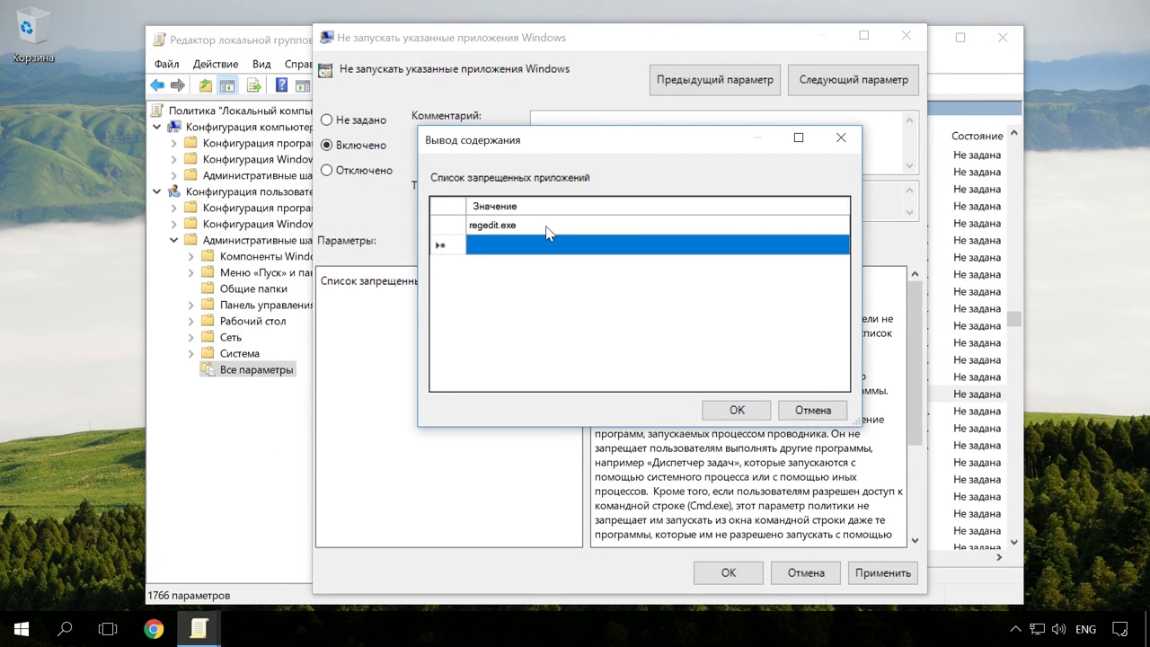
# Step: Add uTorrent.exe to the list of disallowed applications, confirm the list and apply the policy
pyautogui.click(506, 244)
pyautogui.write('uTorrent.exe')
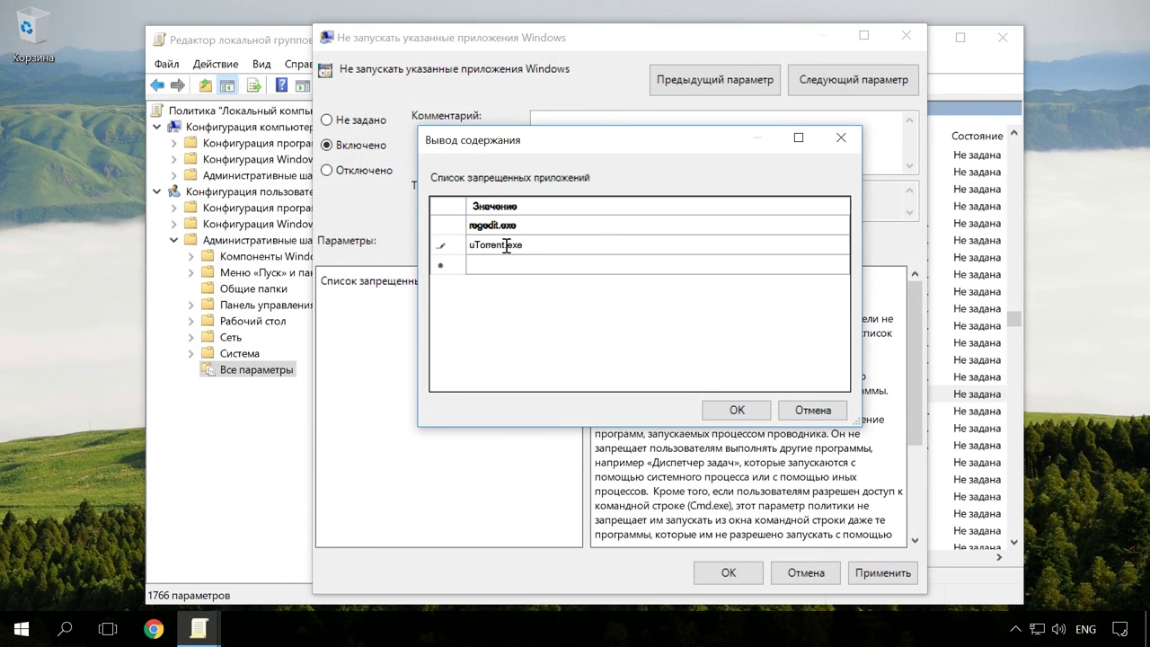
pyautogui.click(736, 410)
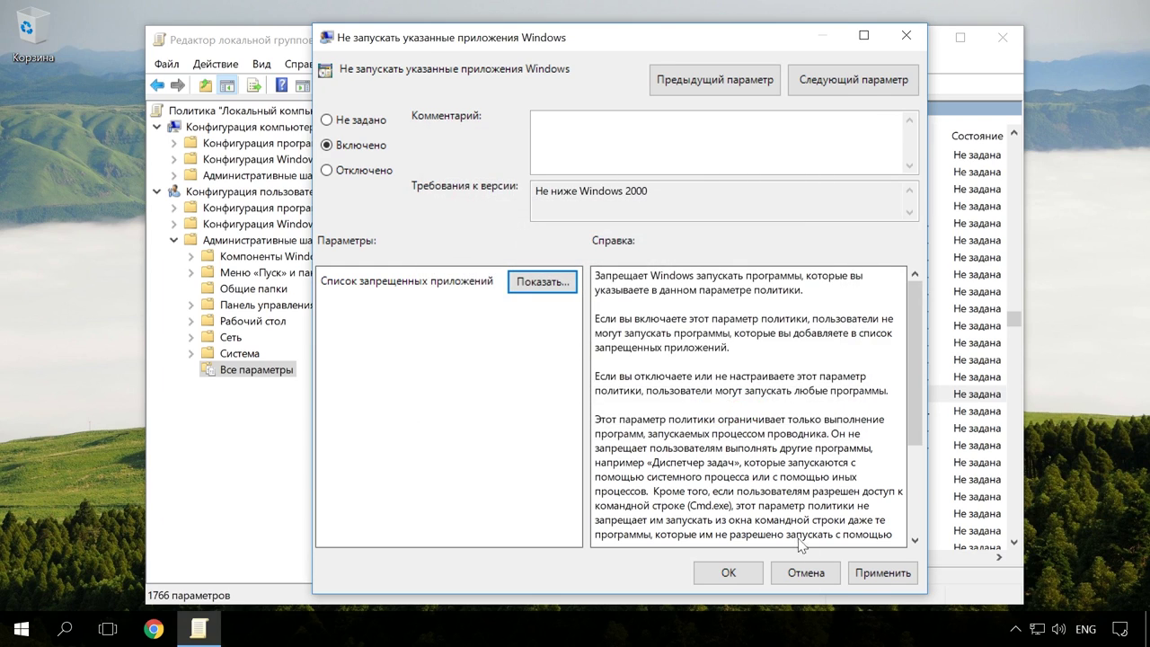
pyautogui.click(876, 573)
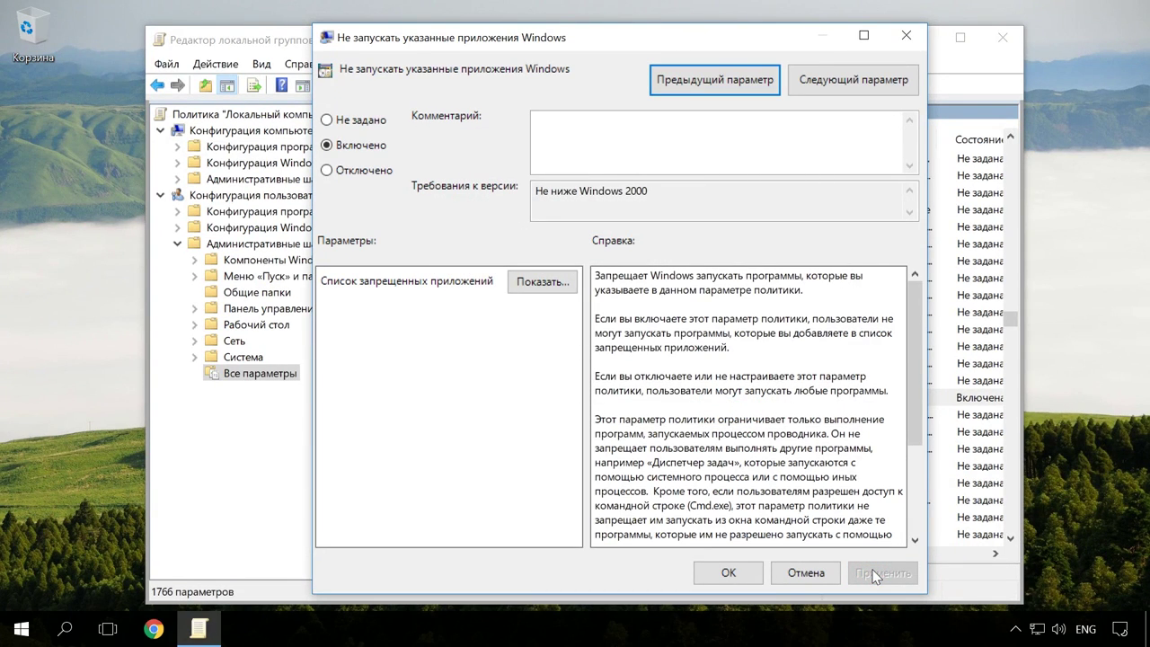
# Step: Test the block by trying to launch regedit.exe from the Run dialog, and dismiss the resulting message
pyautogui.press('super+r')
pyautogui.write('r')
pyautogui.press('Down')
pyautogui.press('Down')
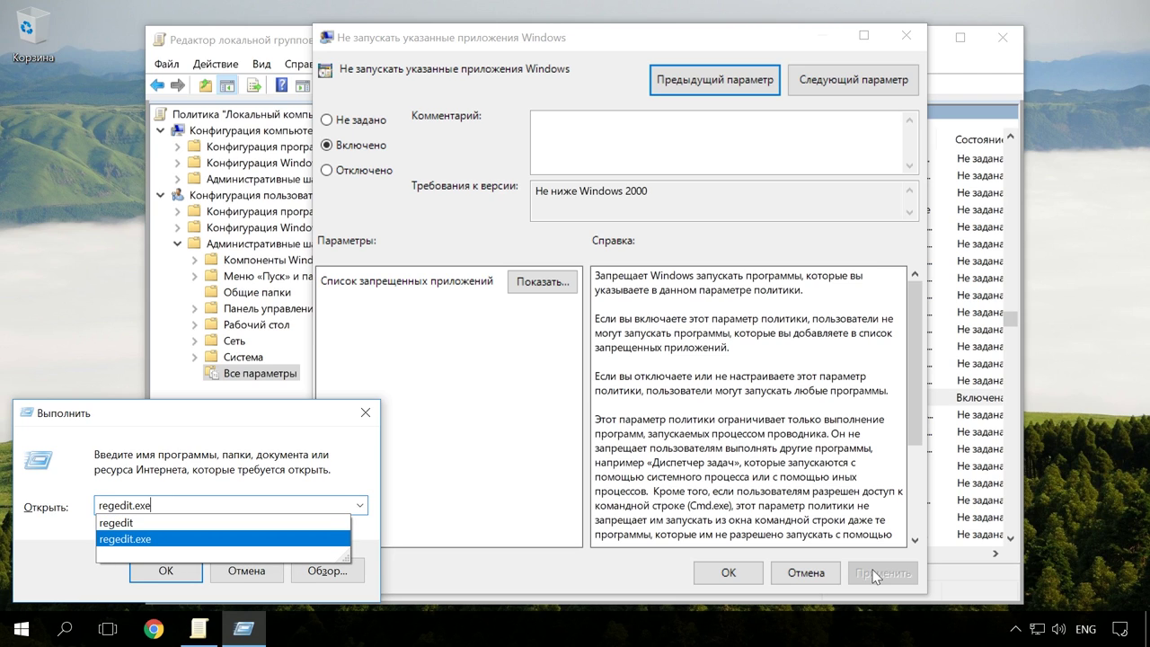
pyautogui.press('Return')
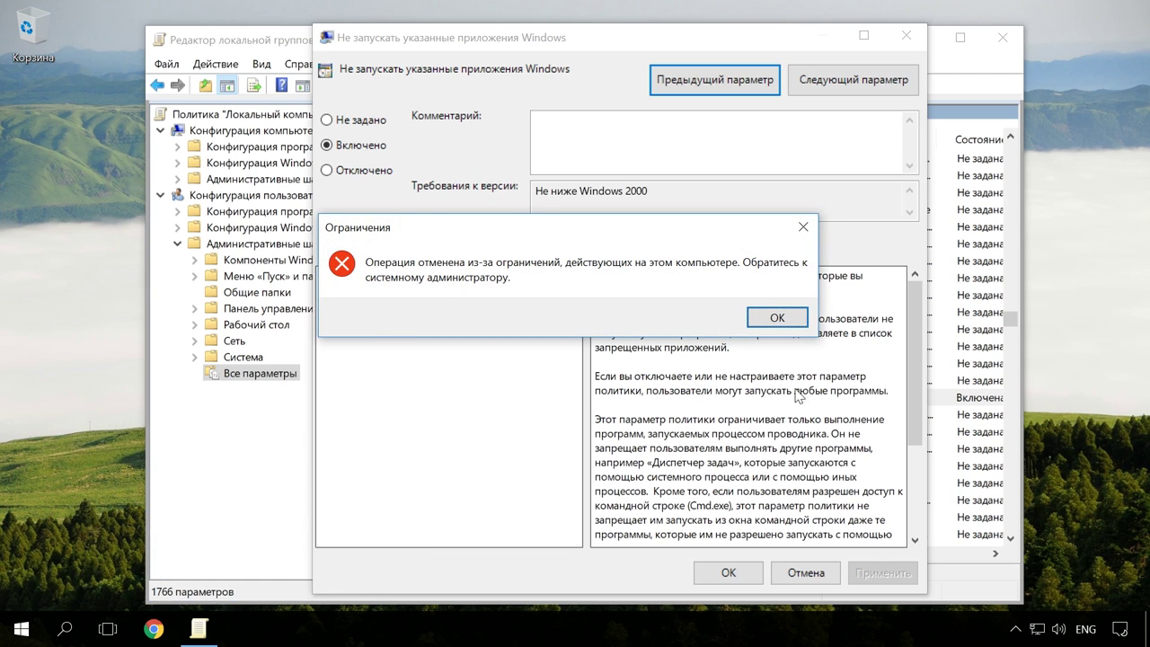
pyautogui.click(777, 317)
pyautogui.click(364, 413)
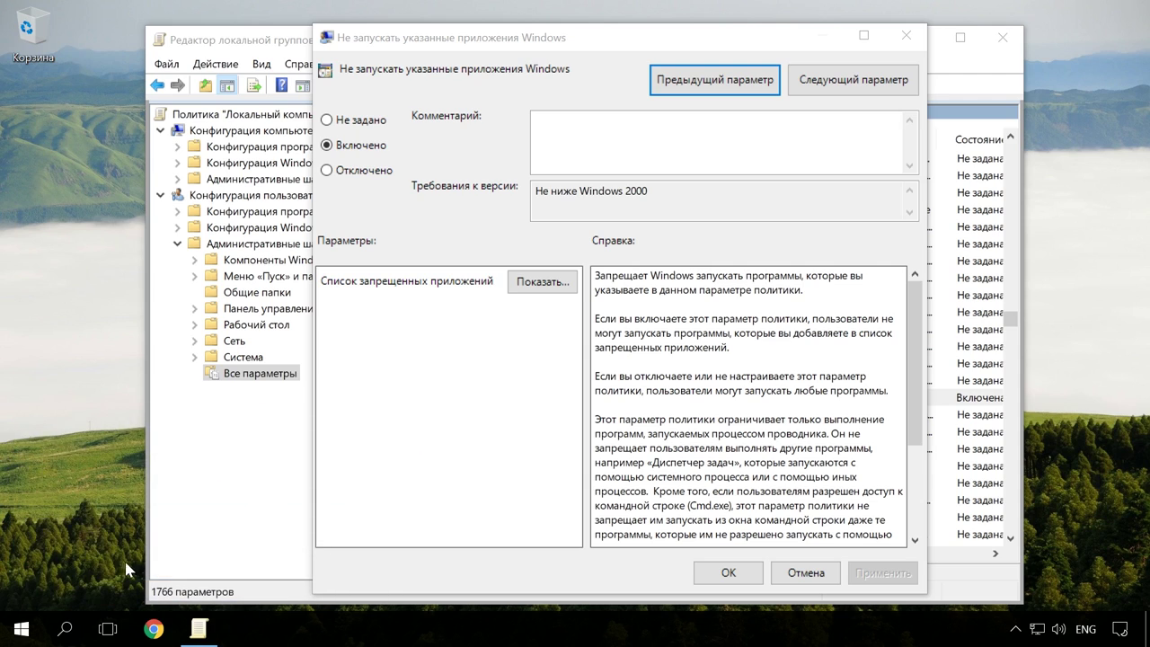
# Step: Test the block on µTorrent by finding it through Windows search and trying to launch it
pyautogui.click(64, 628)
pyautogui.write('uto')
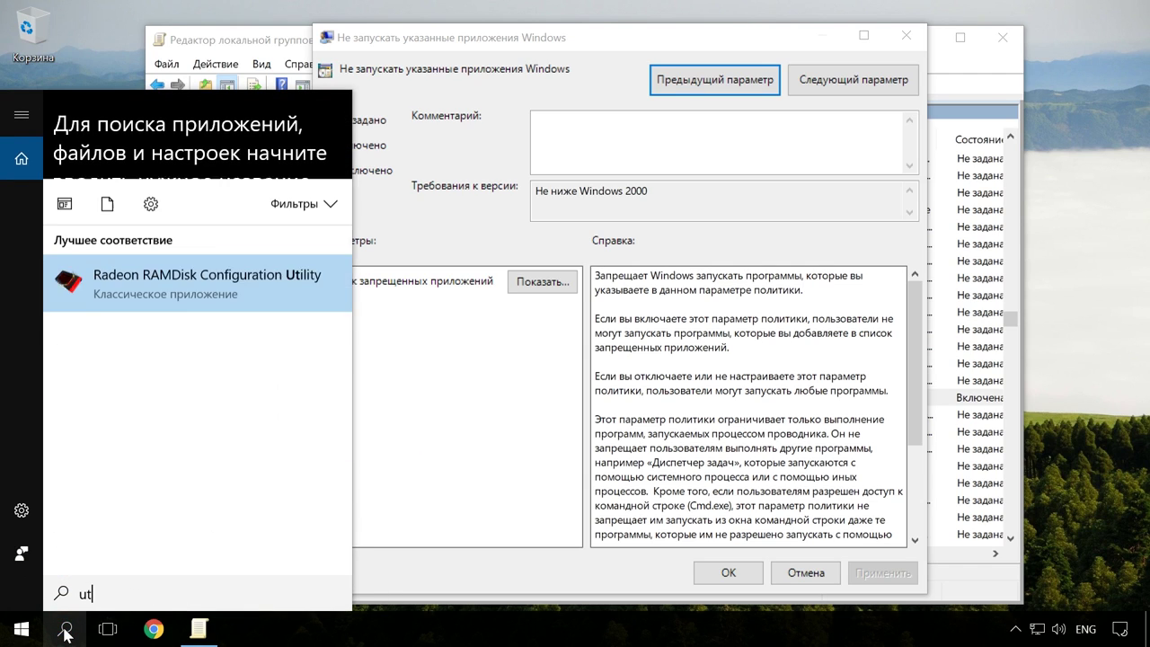
pyautogui.click(213, 189)
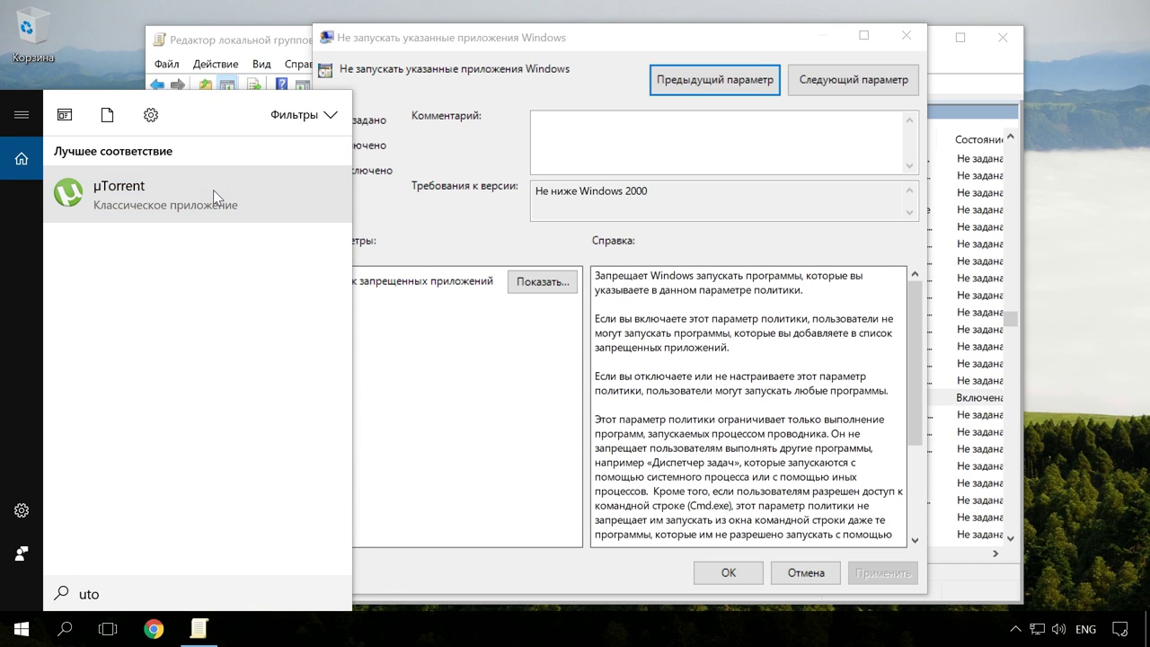
pyautogui.click(213, 189)
pyautogui.click(483, 45)
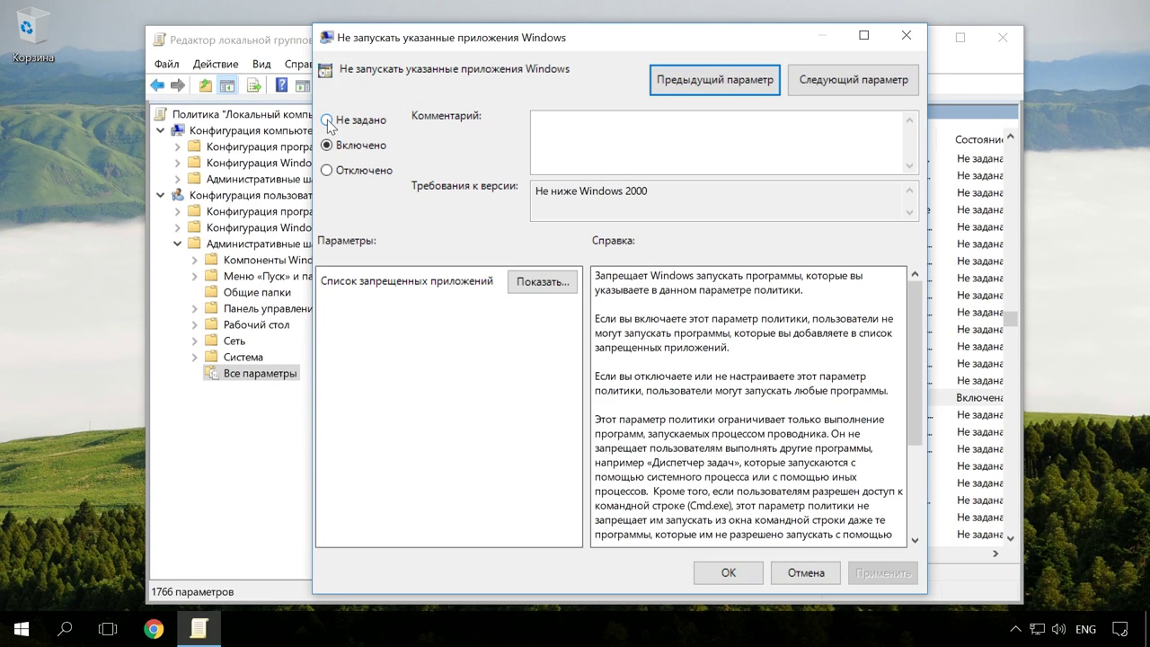
# Step: Set the policy "Не запускать указанные приложения Windows" to Not configured (Не задано), apply it and close its window
pyautogui.click(327, 169)
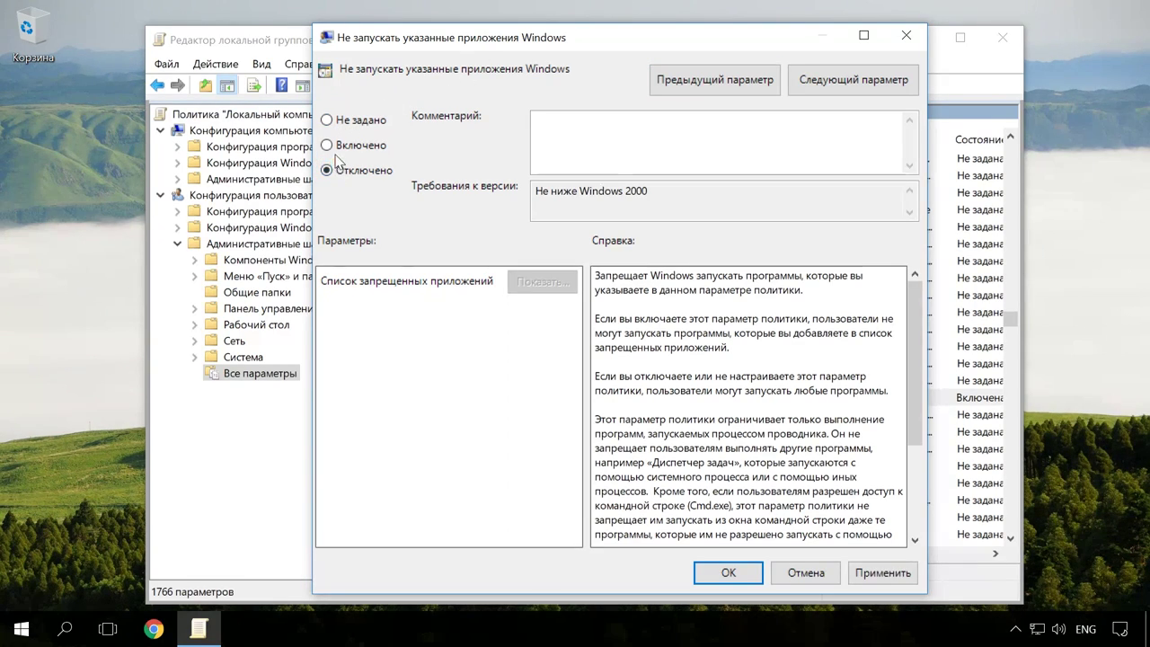
pyautogui.click(327, 119)
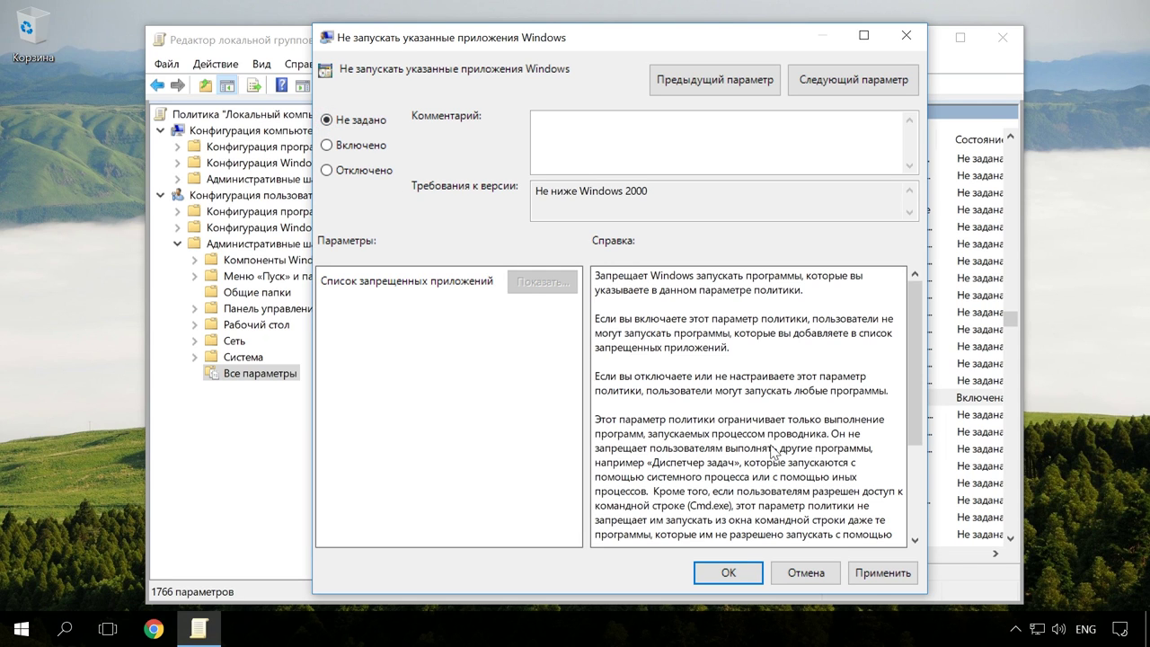
pyautogui.click(883, 572)
pyautogui.click(728, 572)
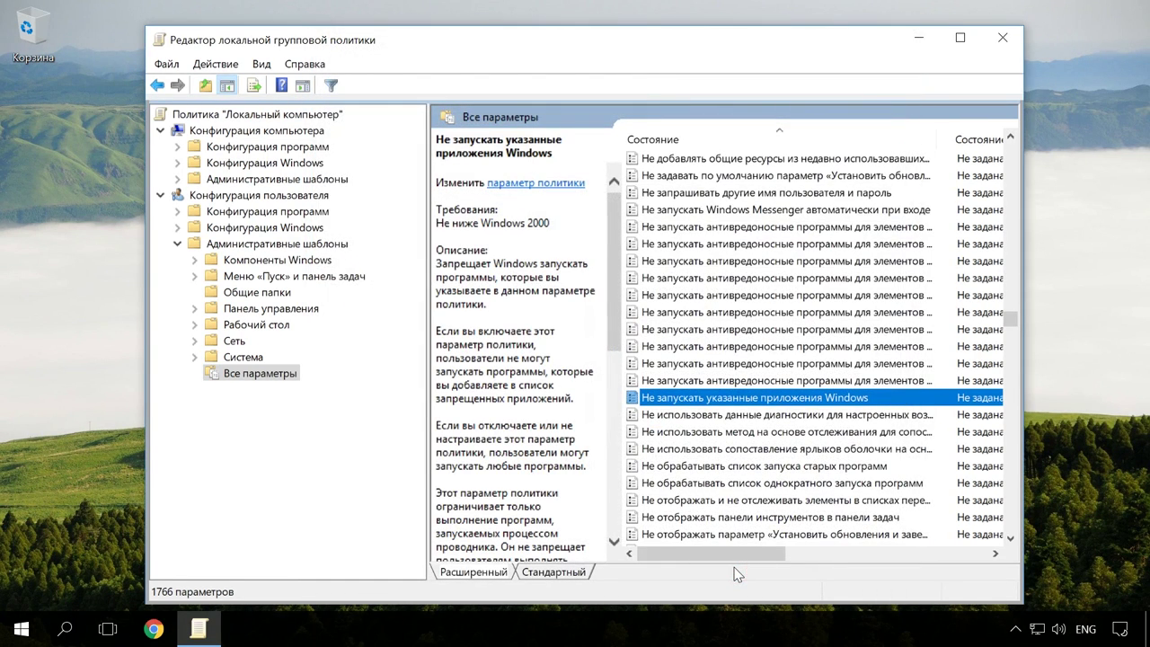